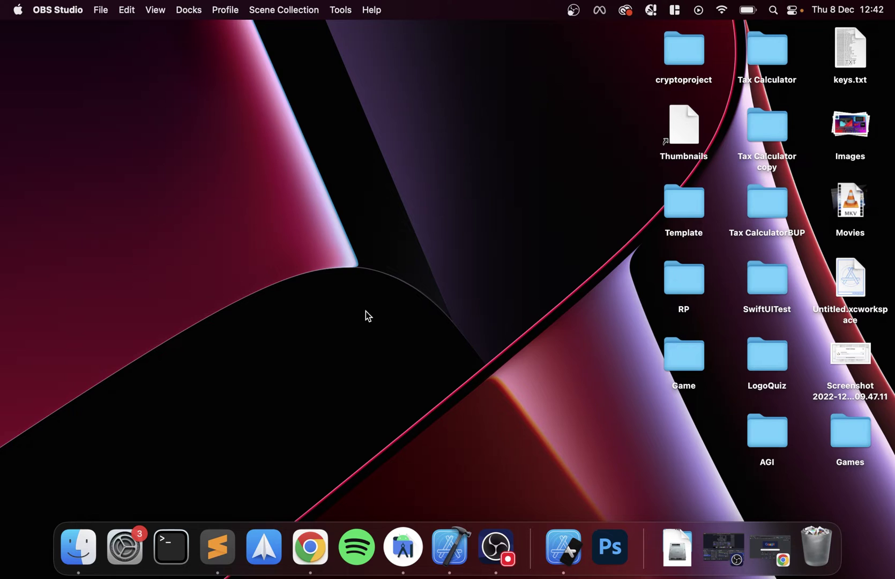
Step: Switch to Chrome, search the web for "cemu" and open the Cemu Emulator website
click(777, 528)
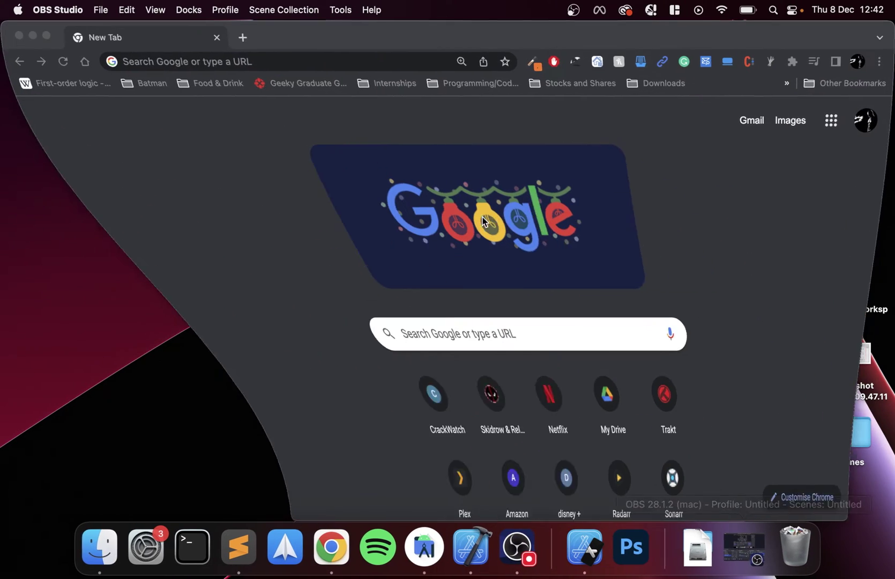
text(cemu)
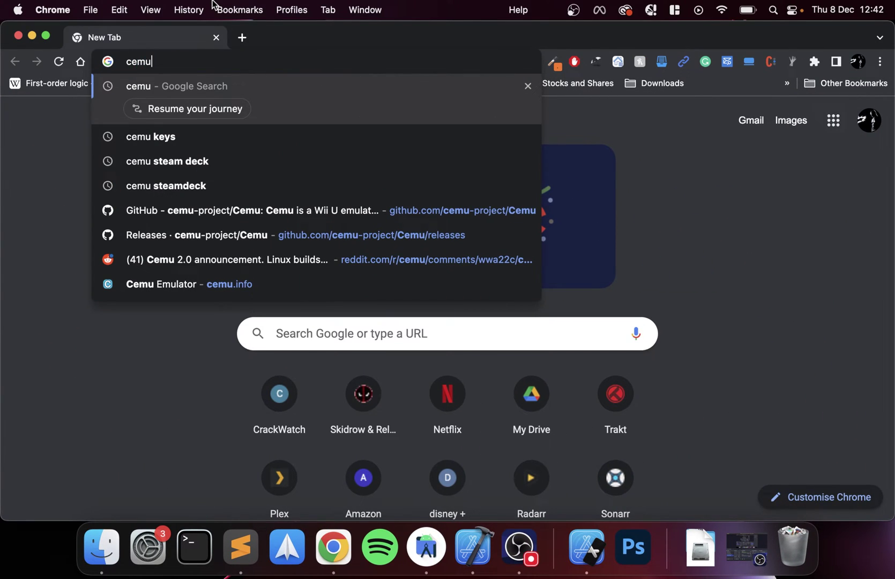
key(Return)
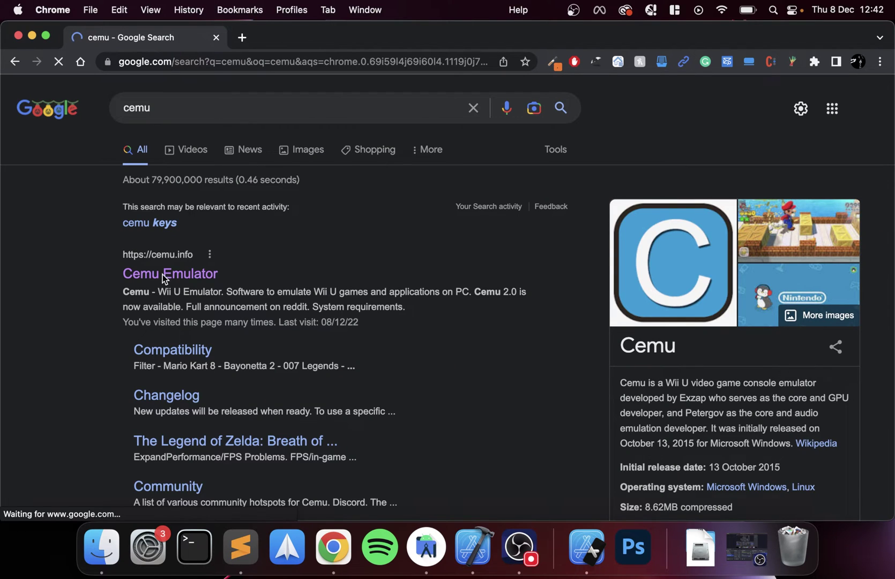
click(162, 274)
Step: Check the site's download options, open the Cemu 2.0 announcement on Reddit and follow its link to the GitHub repository
scroll(542, 289, down, 1)
scroll(542, 294, down, 10)
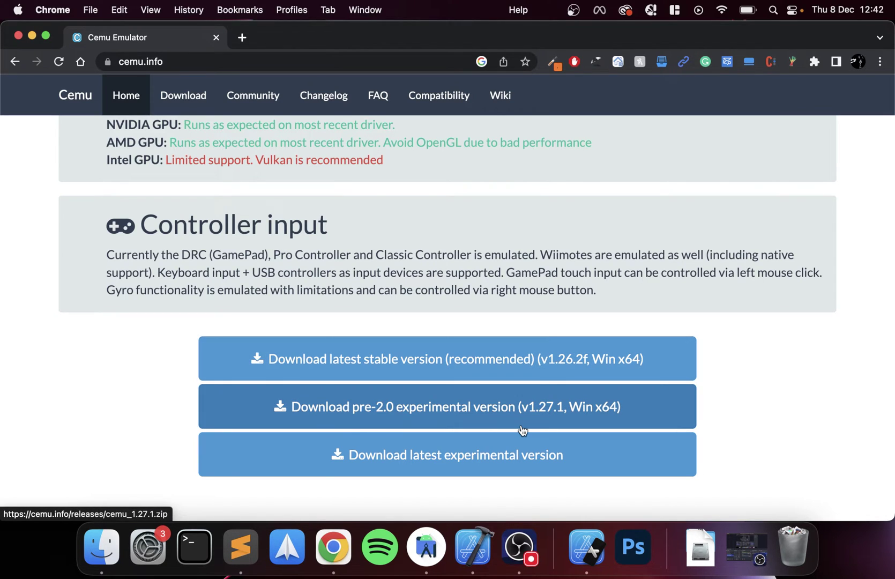
scroll(523, 430, up, 10)
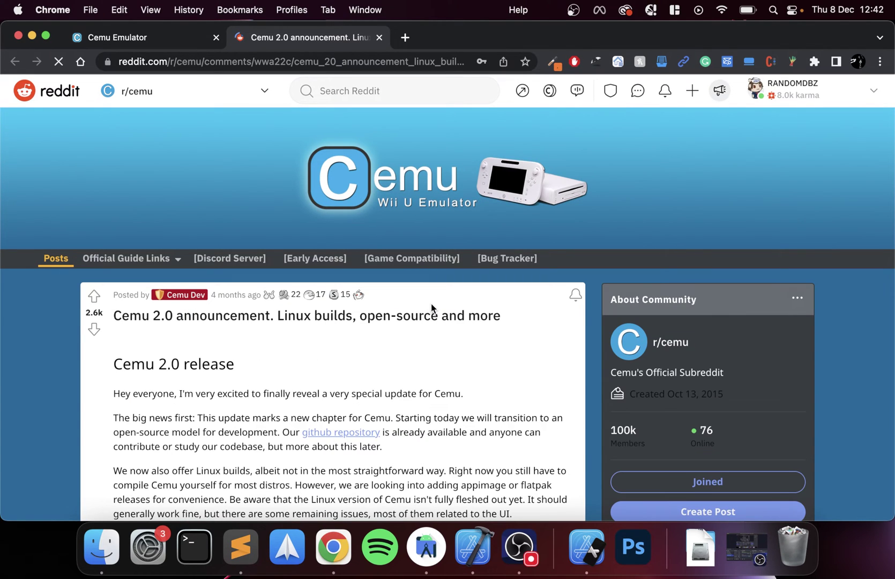
scroll(430, 304, down, 5)
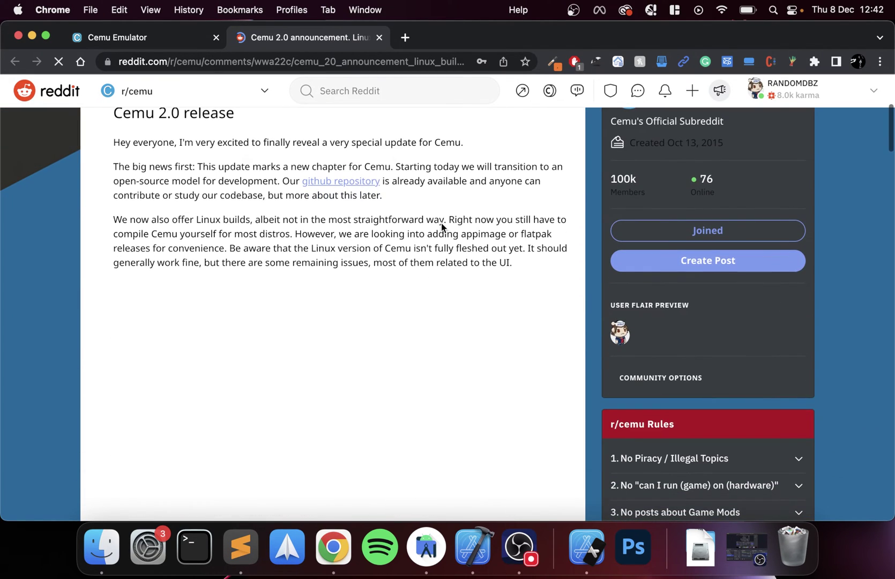
click(355, 182)
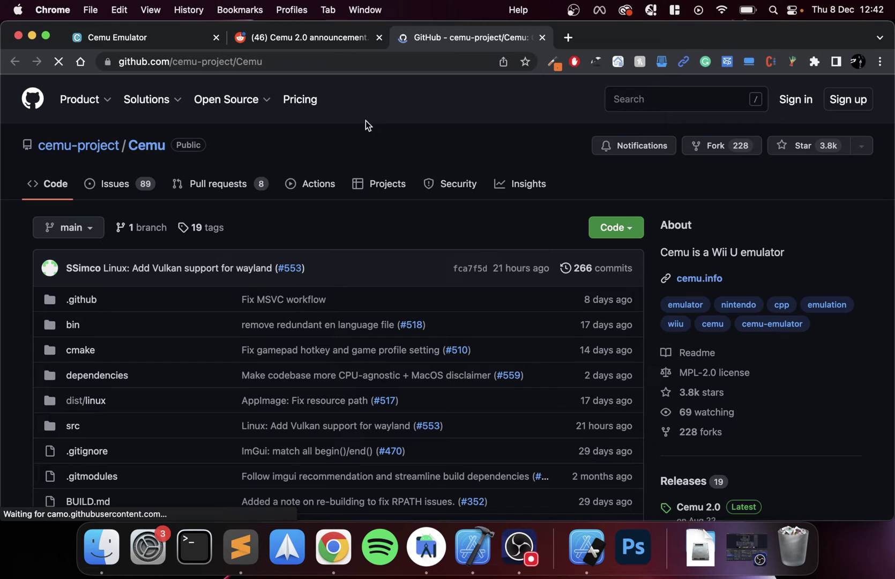
Step: Open the Cemu 2.0 release page, examine its downloadable assets, and return to the repository's main page
scroll(276, 315, down, 4)
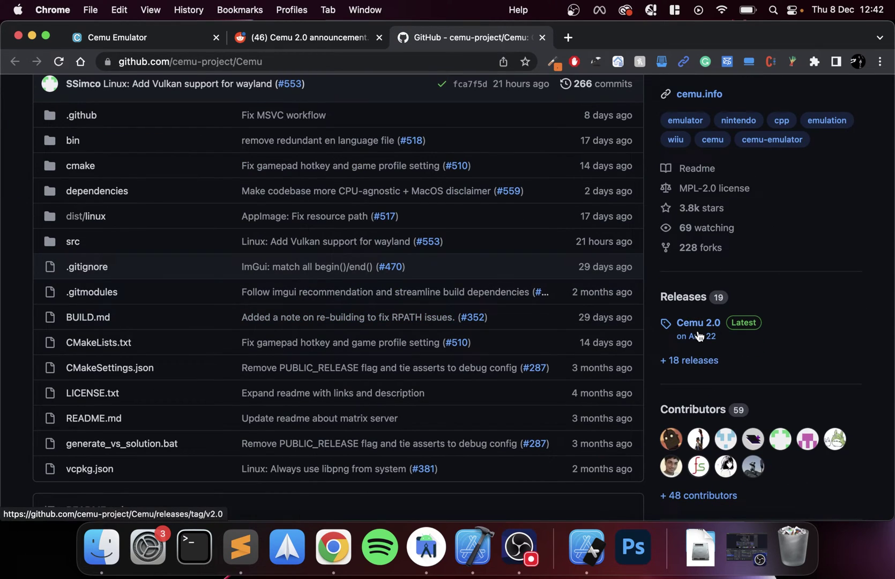
click(696, 327)
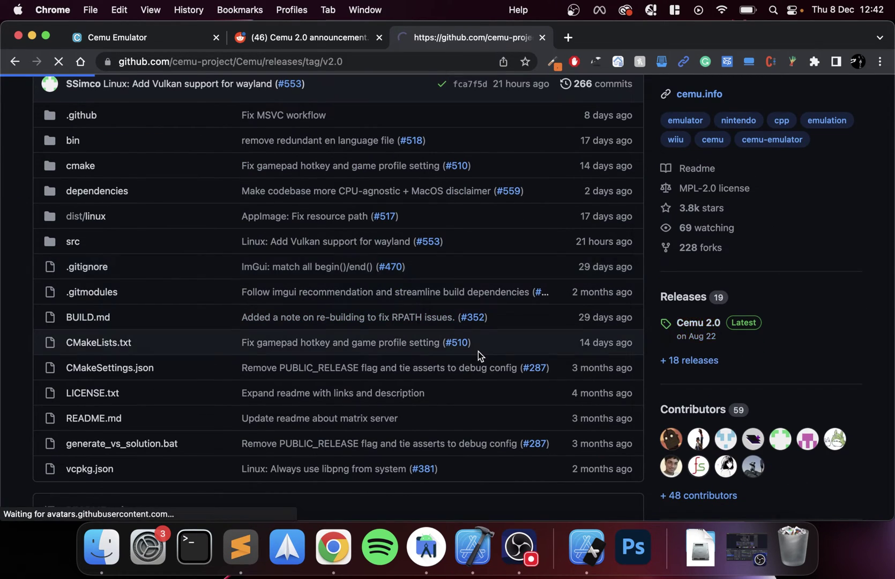
scroll(478, 351, down, 10)
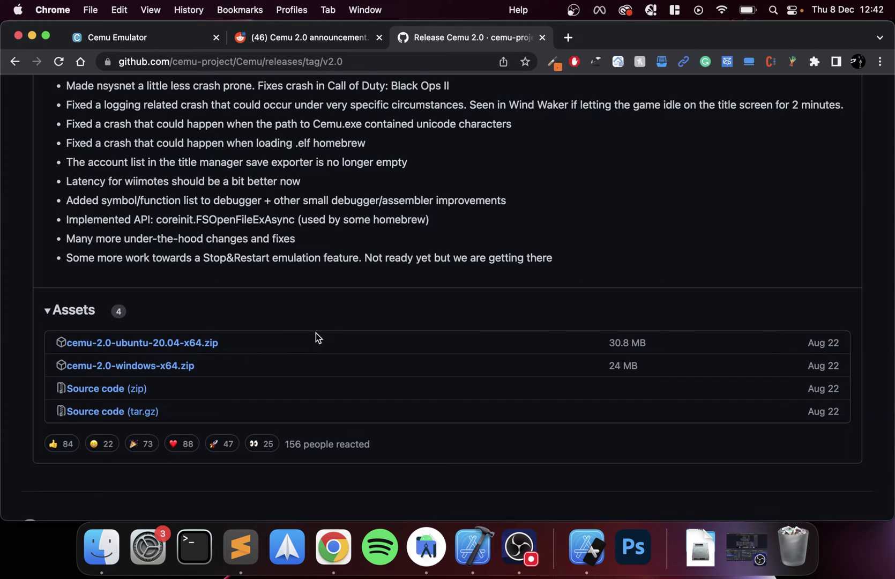
scroll(200, 401, up, 15)
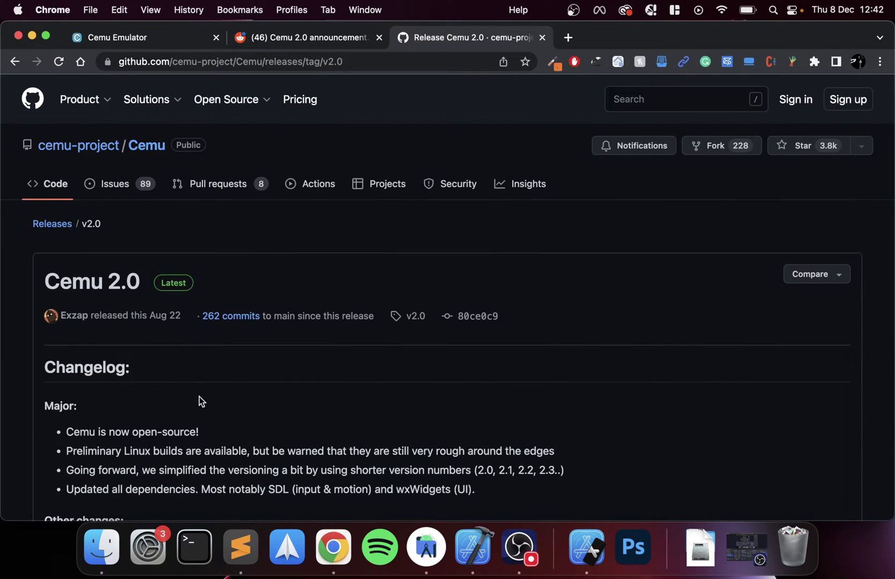
scroll(200, 401, left, 5)
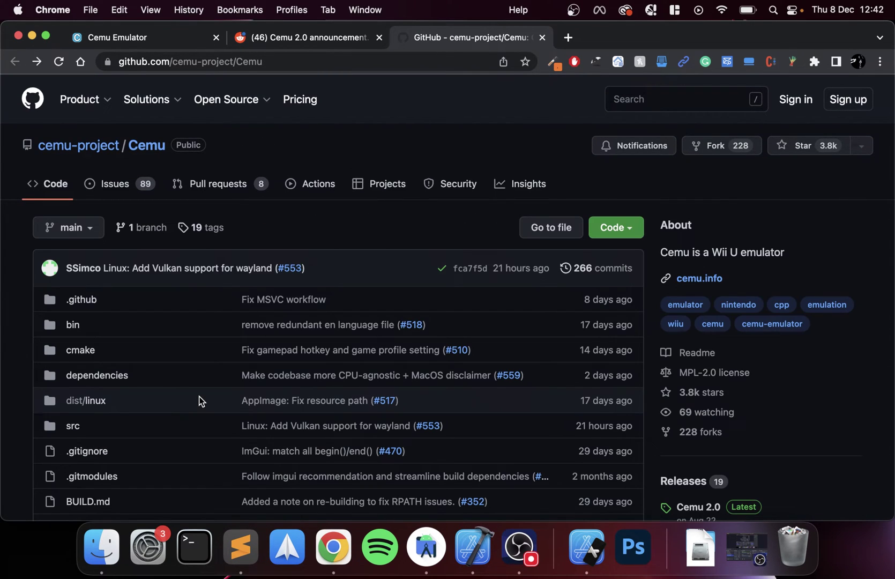
Step: Open the repository's full release list and expand the assets of Cemu 2.0-19 (Experimental)
scroll(682, 340, down, 5)
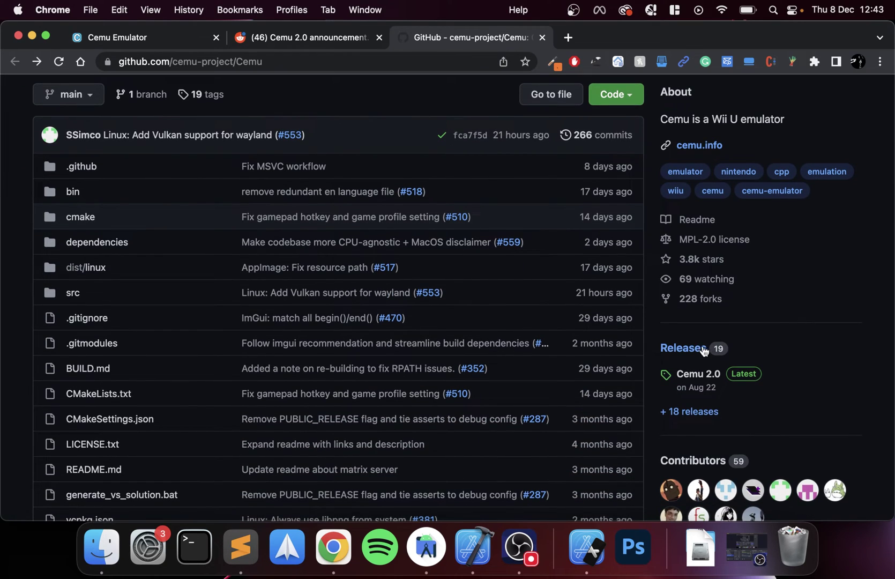
click(695, 351)
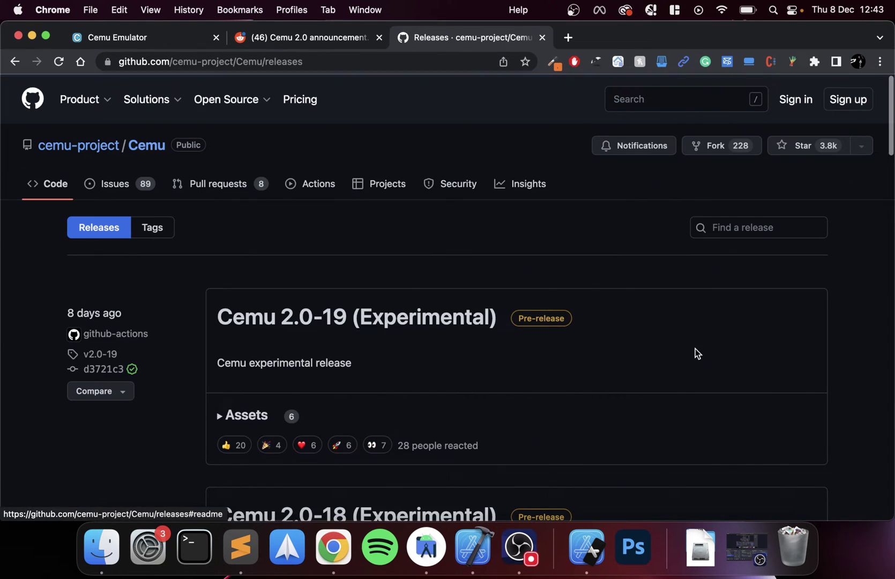
scroll(343, 355, down, 3)
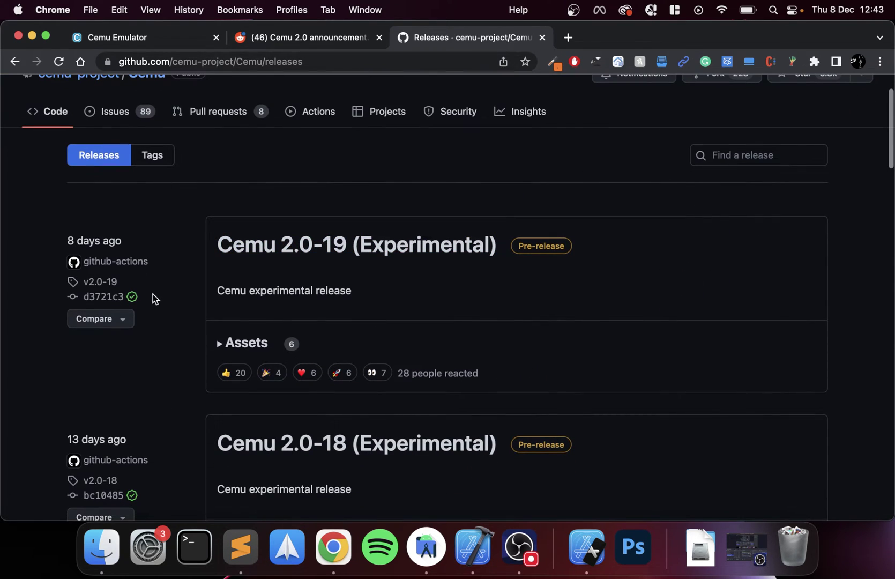
click(217, 344)
scroll(445, 318, down, 4)
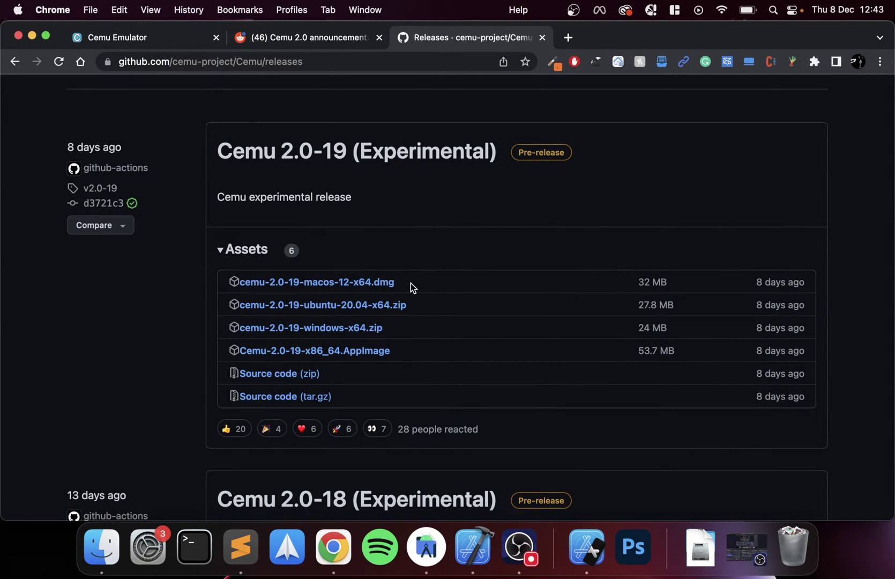
Step: Check the Mac's downloads for cemu-2.0-19-macos-12-x64.dmg, and return to the Cemu repository's main page
click(702, 549)
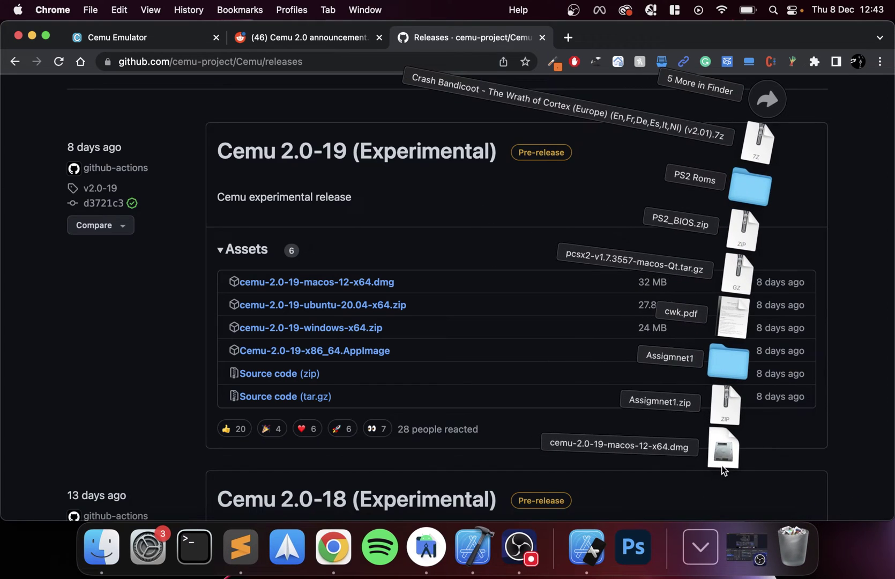
click(76, 375)
scroll(200, 326, up, 2)
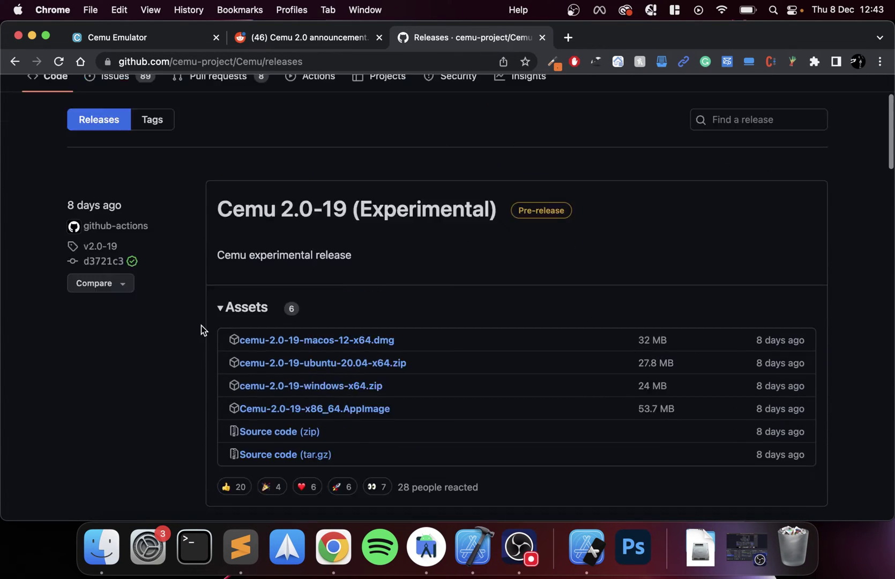
scroll(200, 325, up, 4)
click(141, 146)
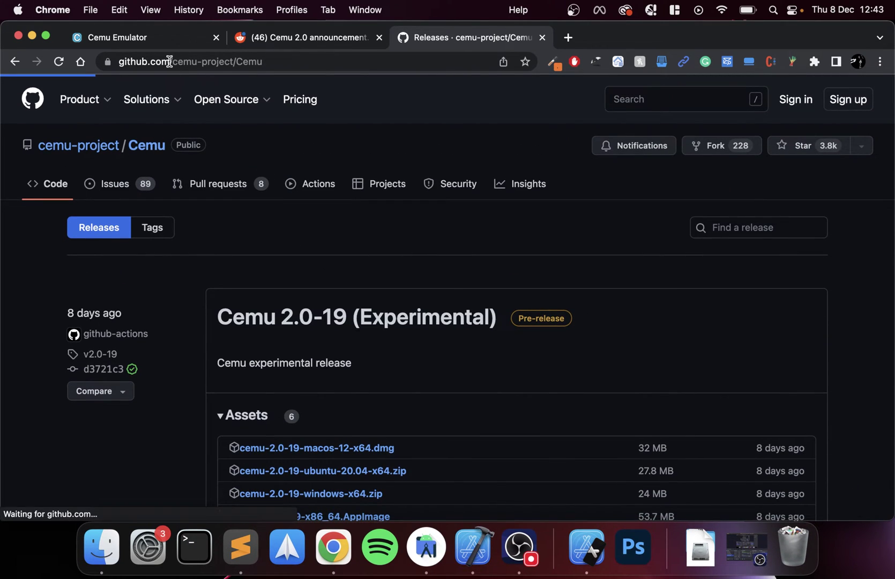
Step: Open the game compatibility list from the Cemu website and review what the ratings mean
click(162, 41)
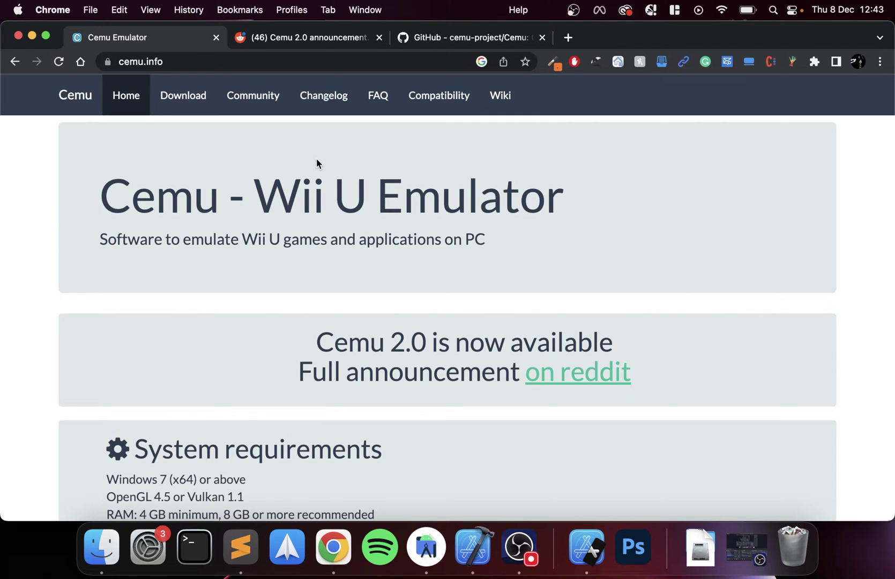
click(445, 89)
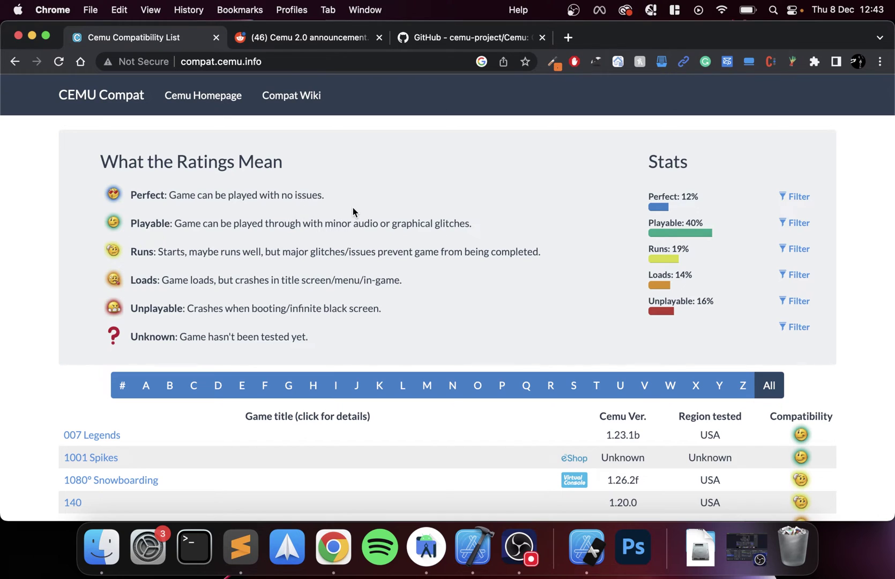
scroll(190, 263, down, 3)
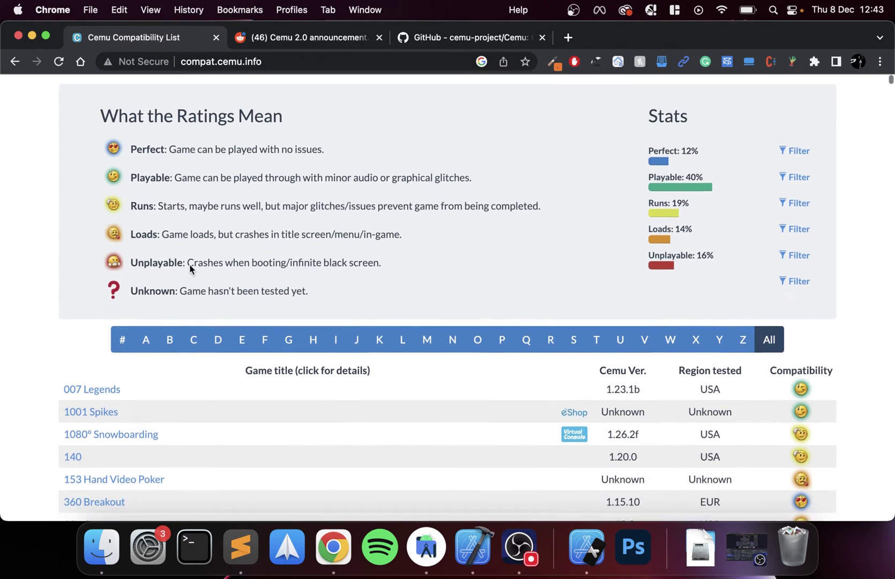
scroll(189, 264, up, 2)
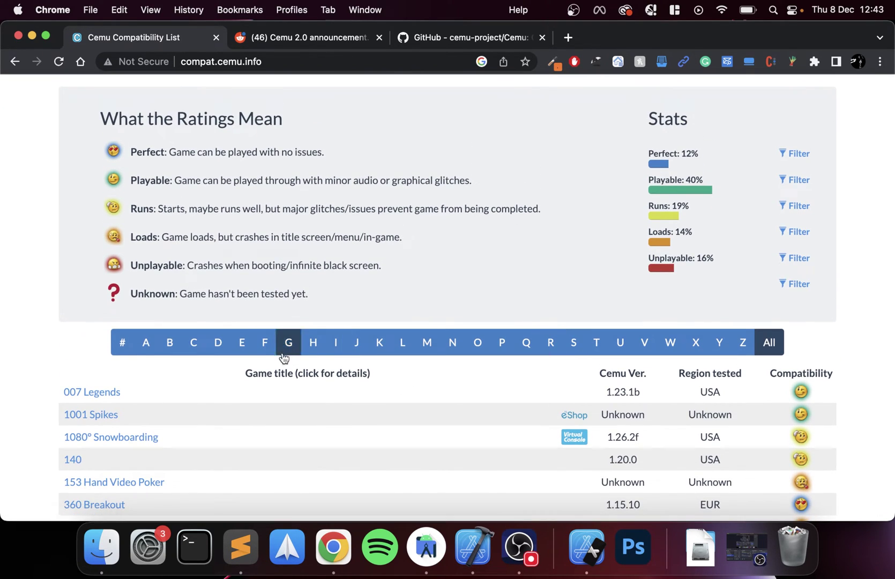
Step: Filter the compatibility list to games starting with N, review their ratings, and close the browser window
click(452, 342)
scroll(357, 448, down, 2)
scroll(358, 448, down, 10)
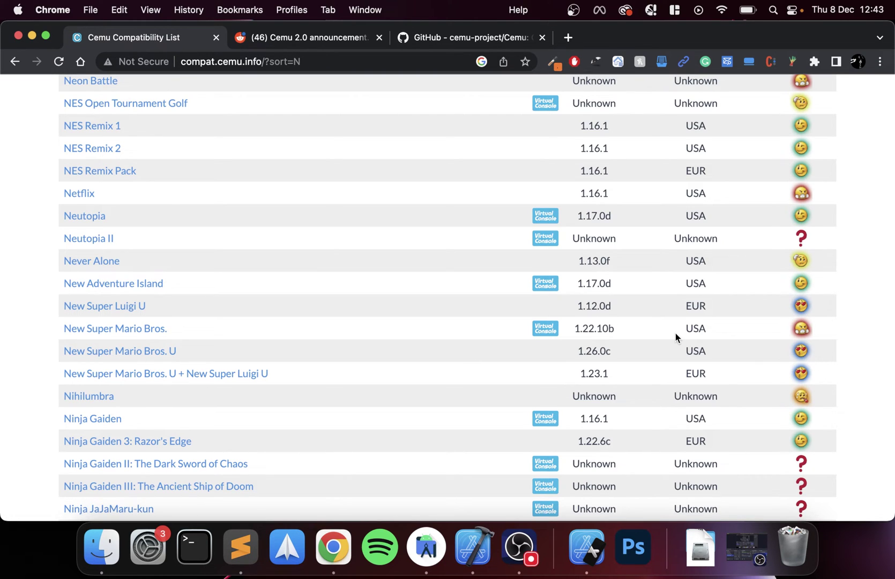
scroll(509, 327, up, 10)
drag(189, 193, 321, 193)
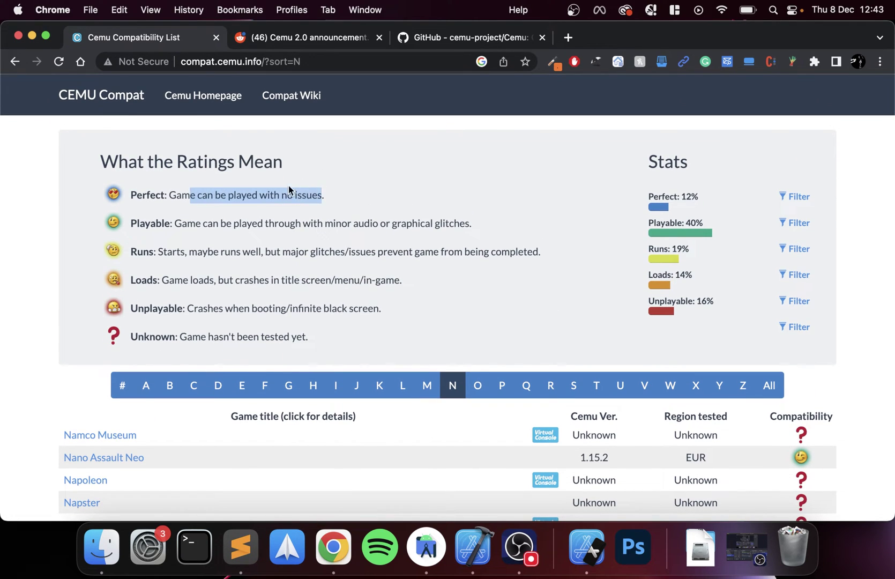
click(282, 186)
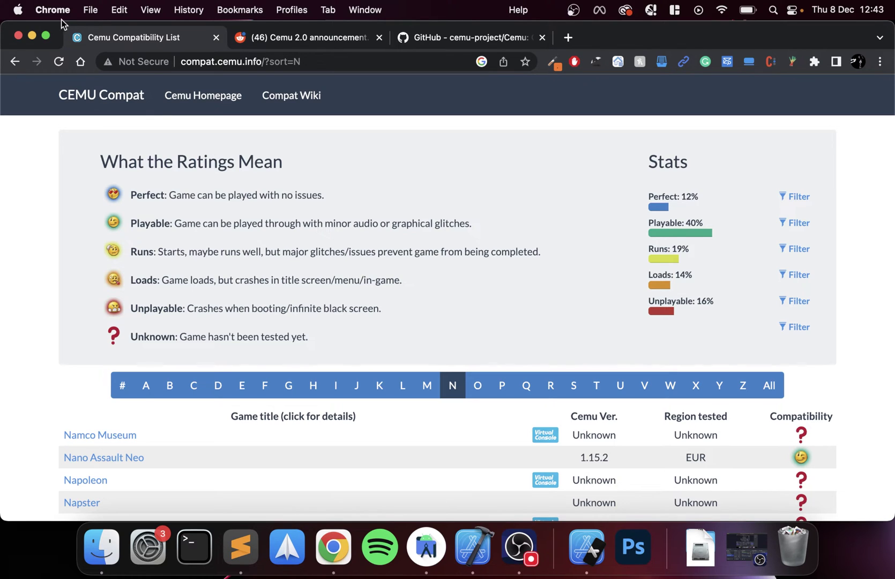
click(17, 37)
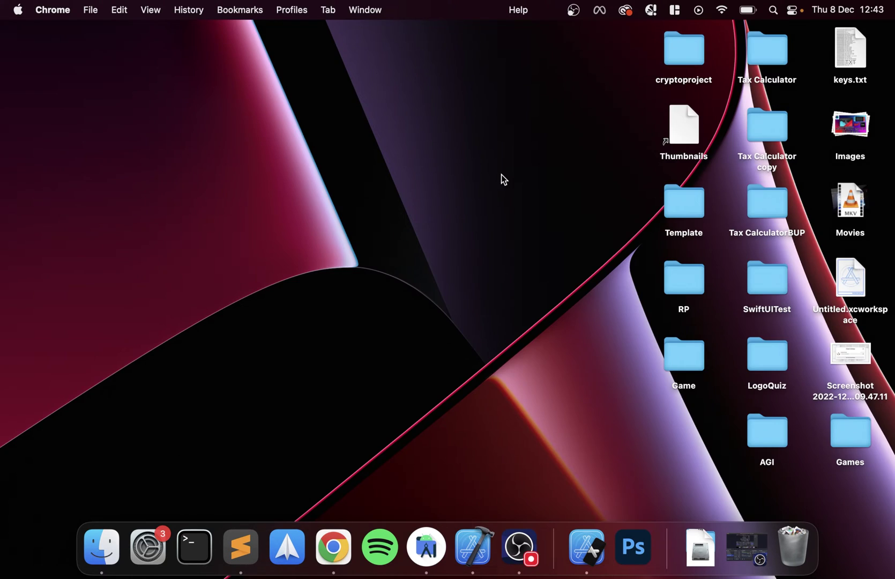
Step: Open cemu-2.0-19-macos-12-x64.dmg from the downloads, copy the Cemu app into Applications, and close the disk image window
click(700, 543)
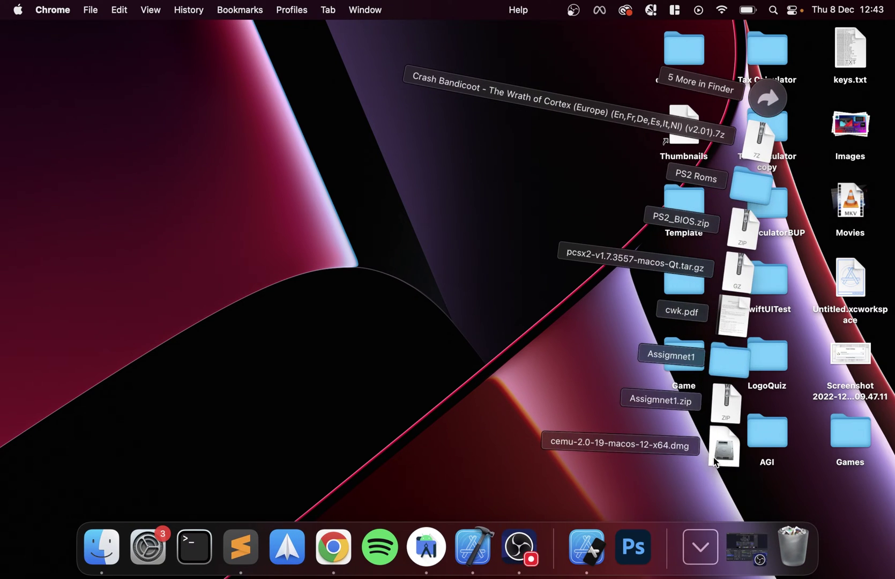
click(659, 441)
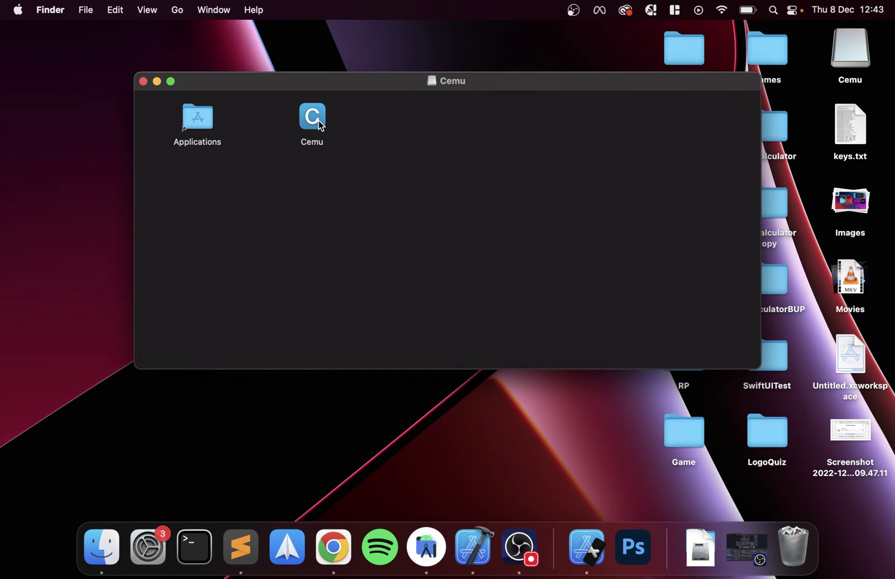
drag(314, 119, 216, 129)
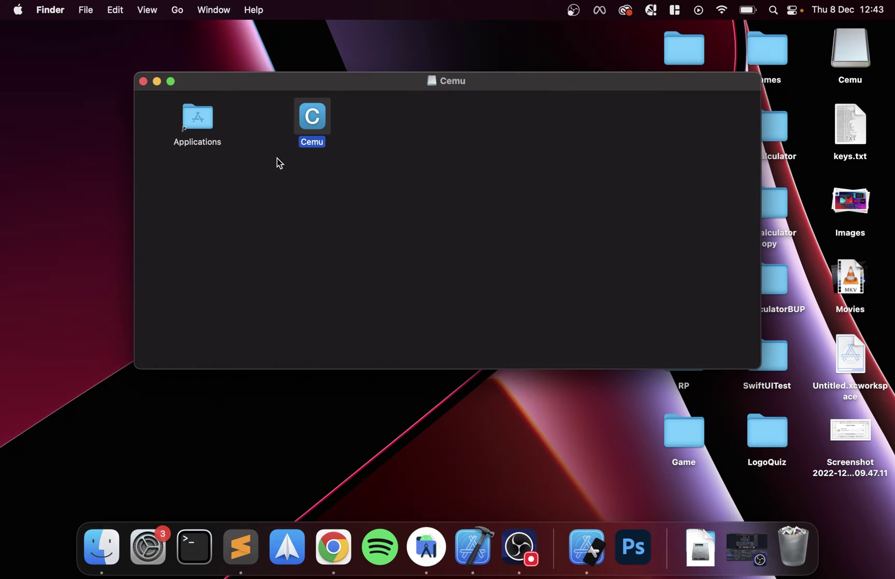
click(144, 82)
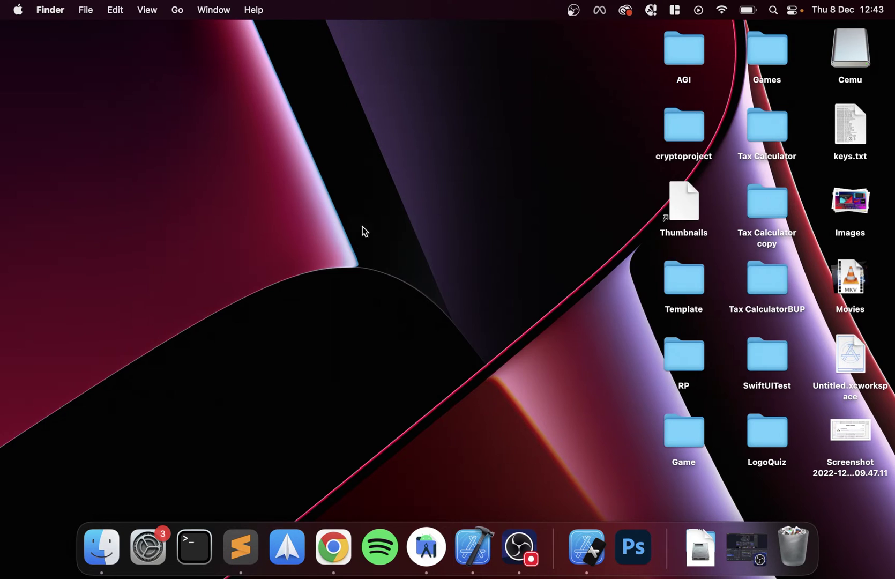
Step: Try to launch Cemu through Spotlight search, and cancel the unverified-developer dialog without moving the app to the bin
click(773, 13)
text(cemu)
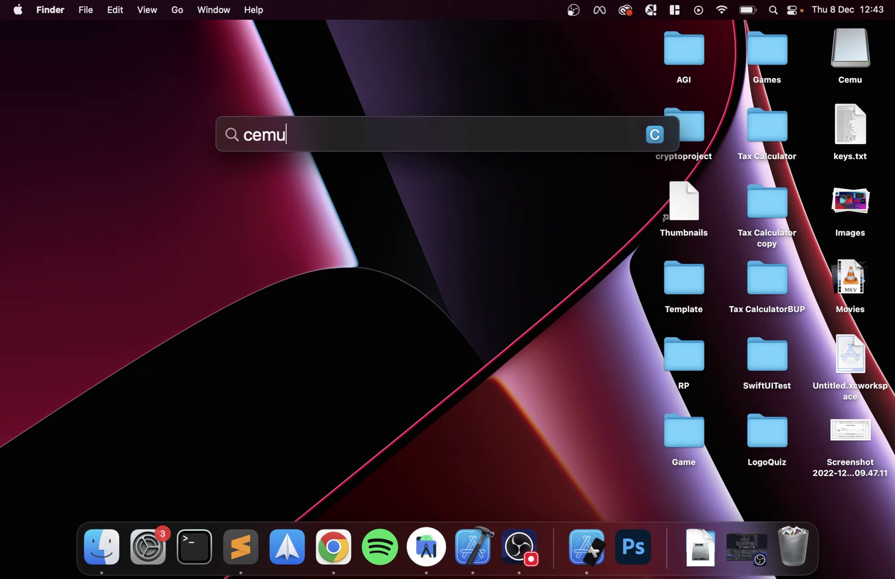
key(Return)
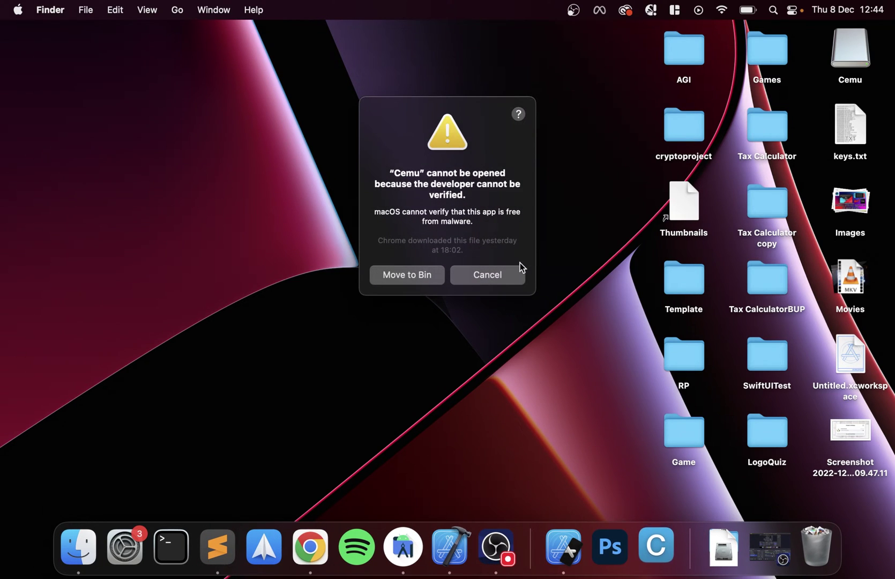
click(485, 281)
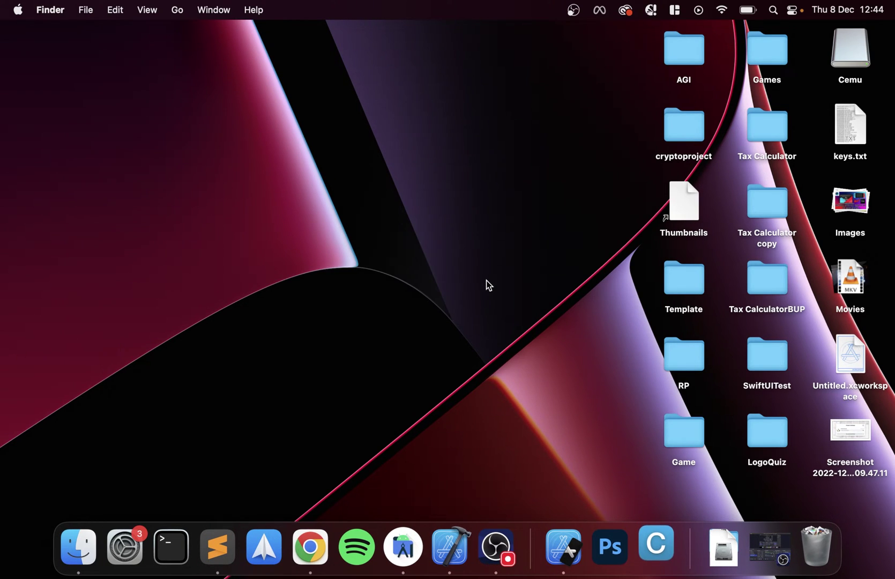
Step: Allow the blocked Cemu app to open anyway in the macOS Security & Privacy settings, and close System Preferences
click(21, 12)
click(48, 54)
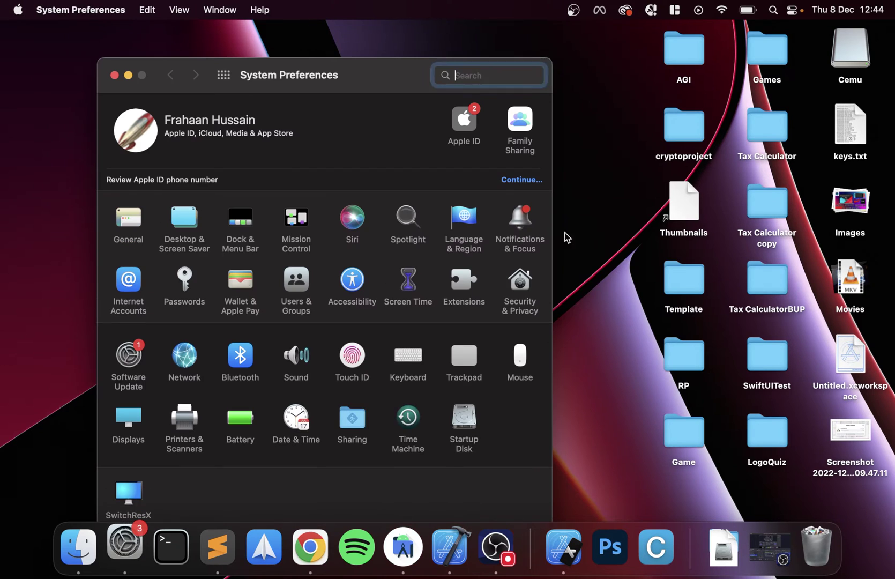
click(527, 284)
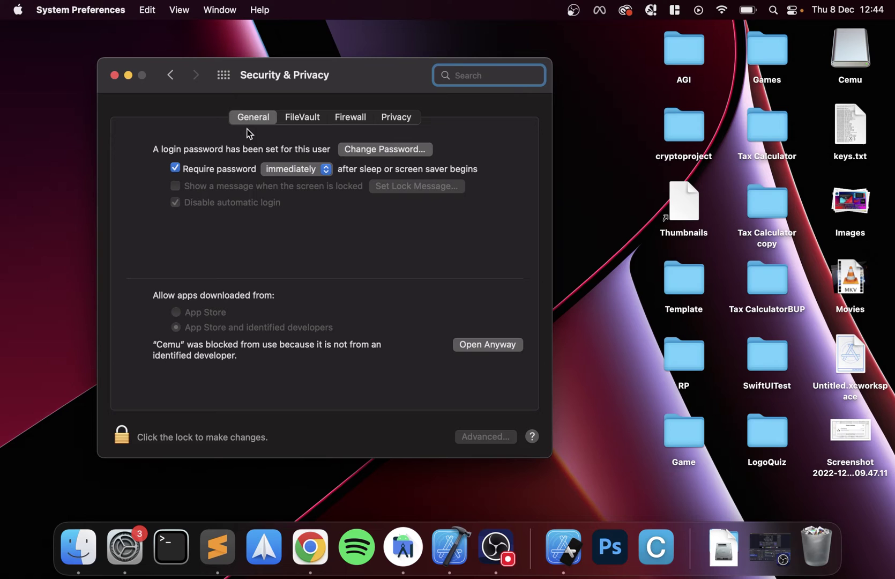
click(472, 350)
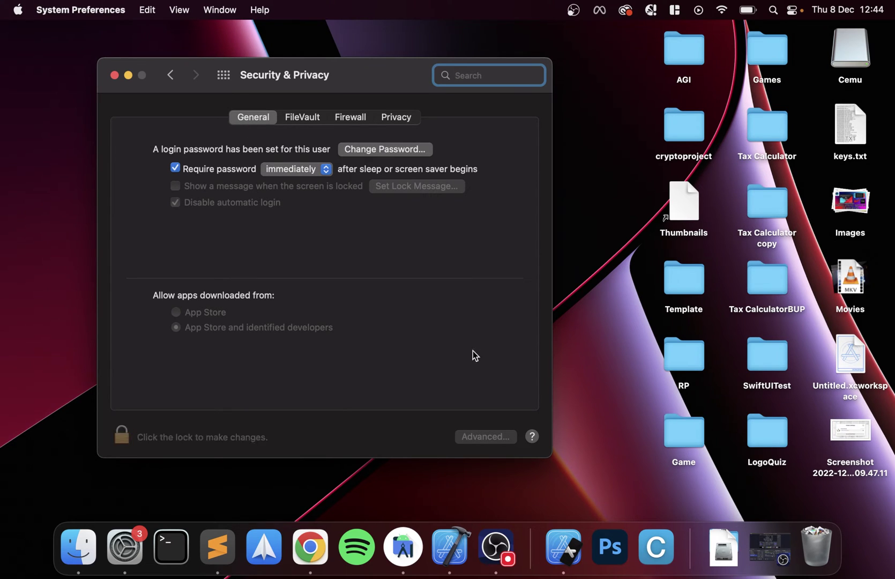
click(467, 285)
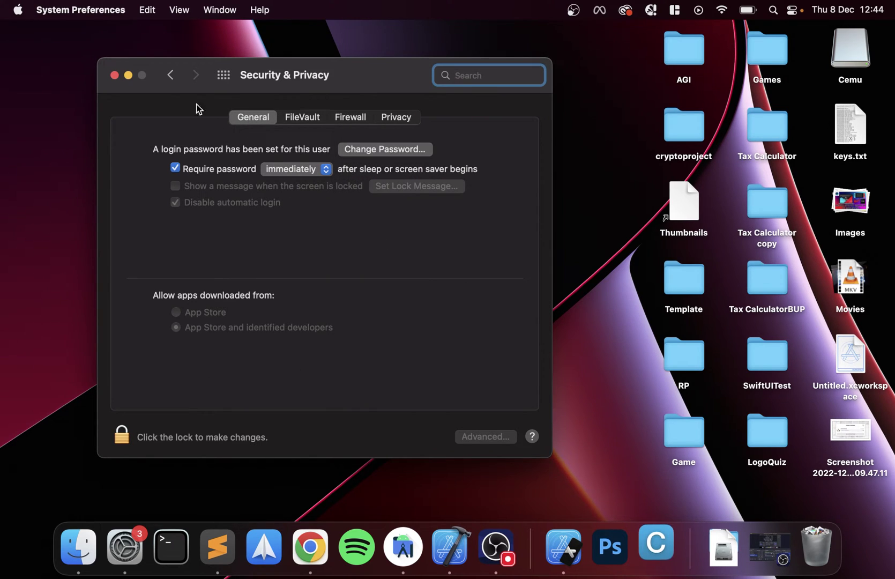
click(114, 74)
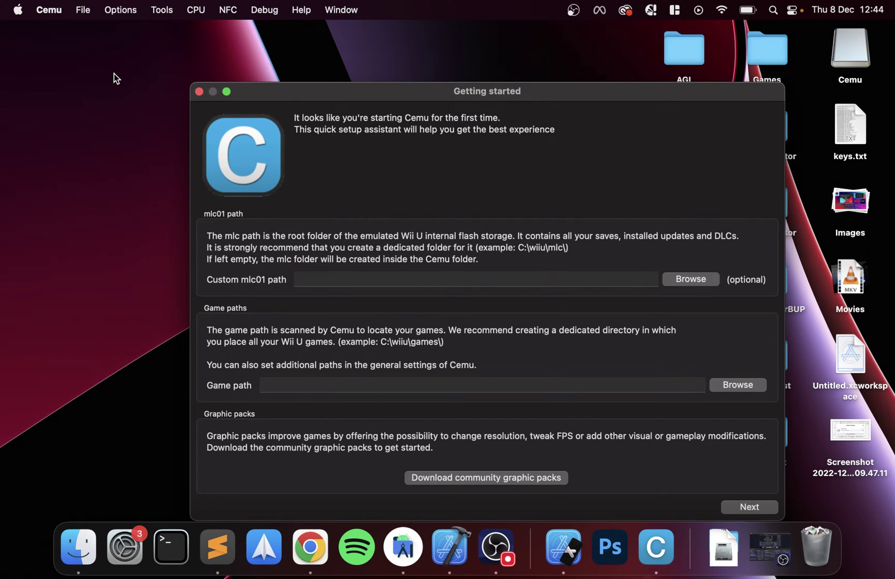
Step: Go through the Getting started assistant without custom paths, enable automatic update checks, and close the assistant
drag(384, 95, 276, 60)
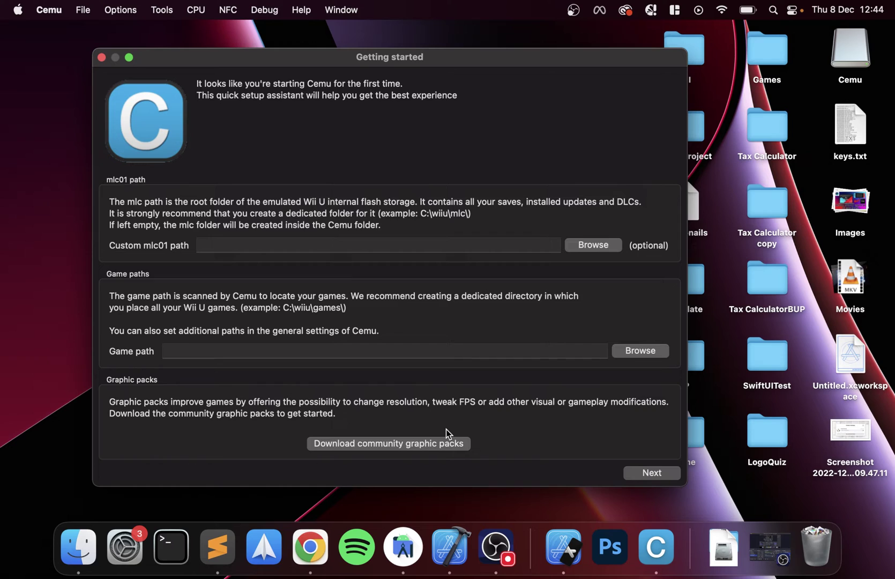
click(654, 471)
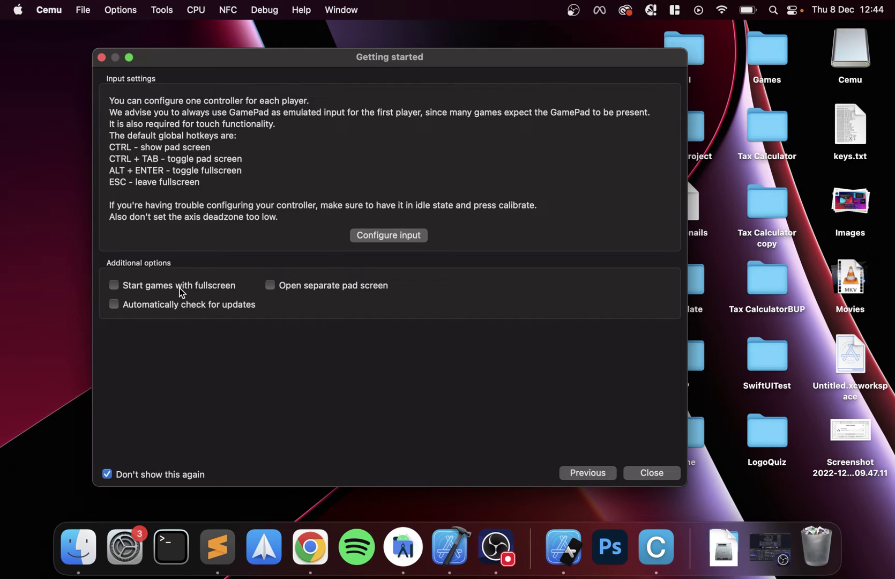
click(217, 308)
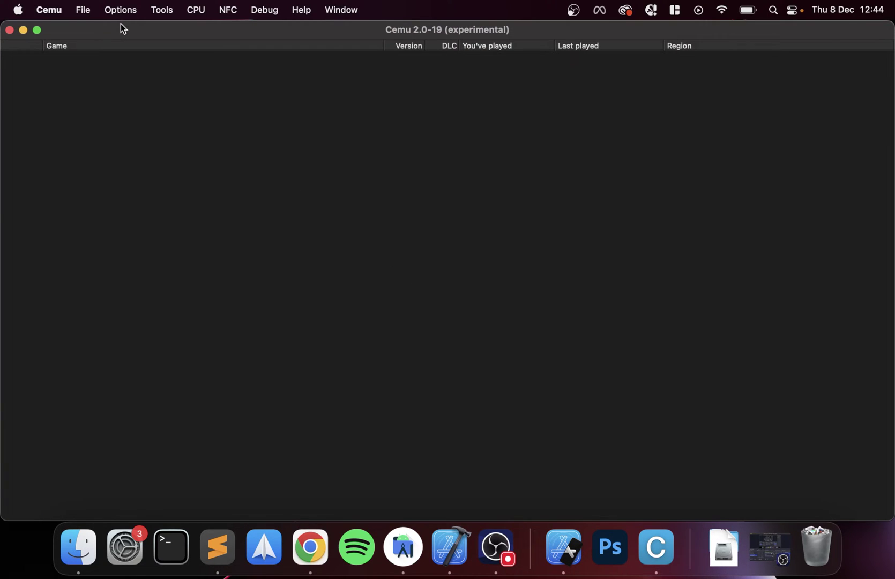
Step: Open the Cemu data folder and copy keys.txt from the desktop into it
click(86, 10)
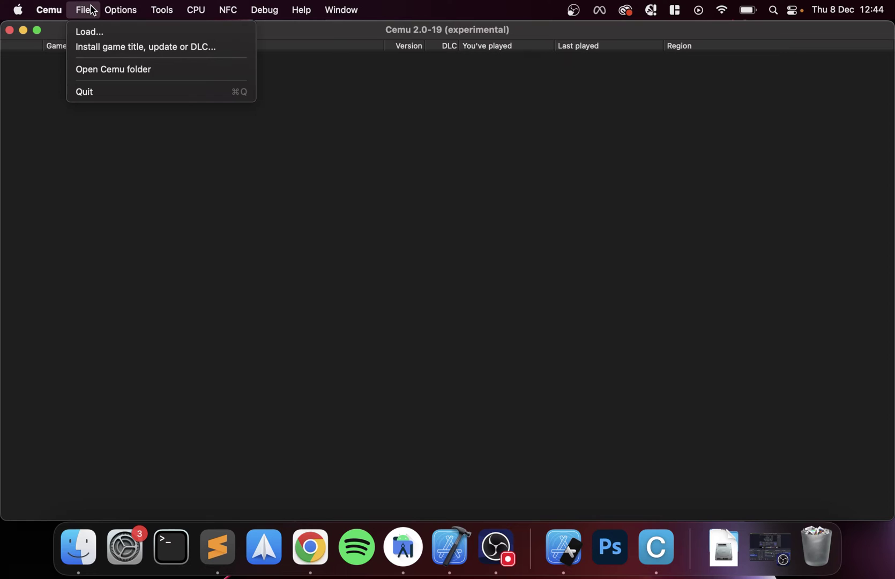
click(128, 70)
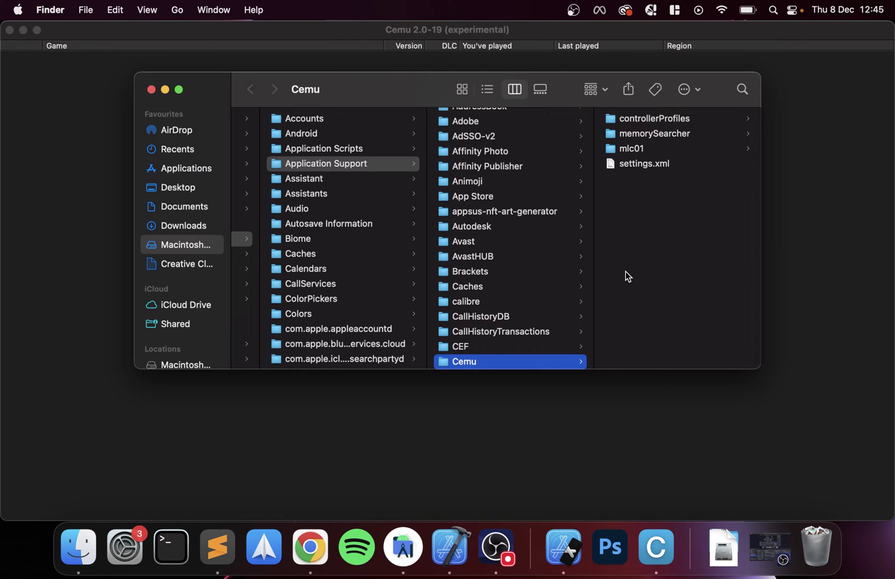
key(F11)
click(851, 155)
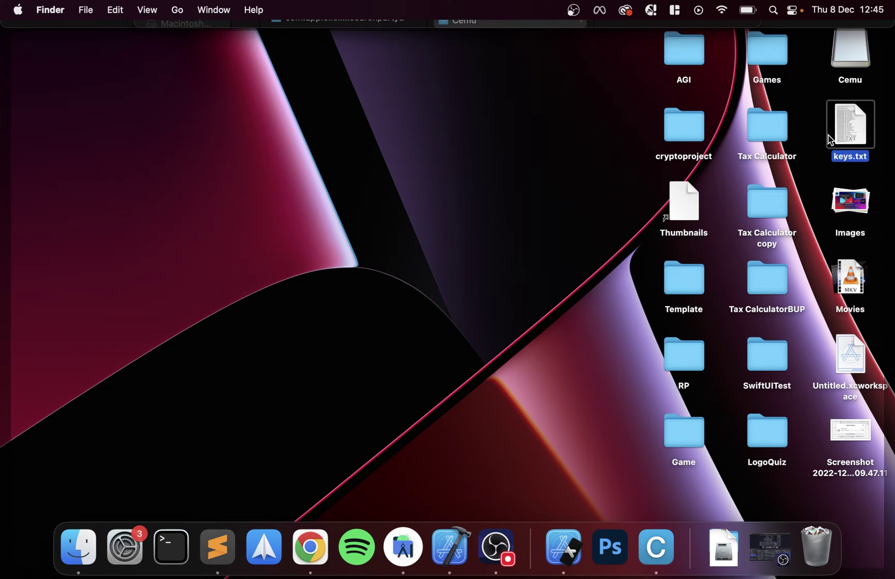
drag(827, 135, 646, 271)
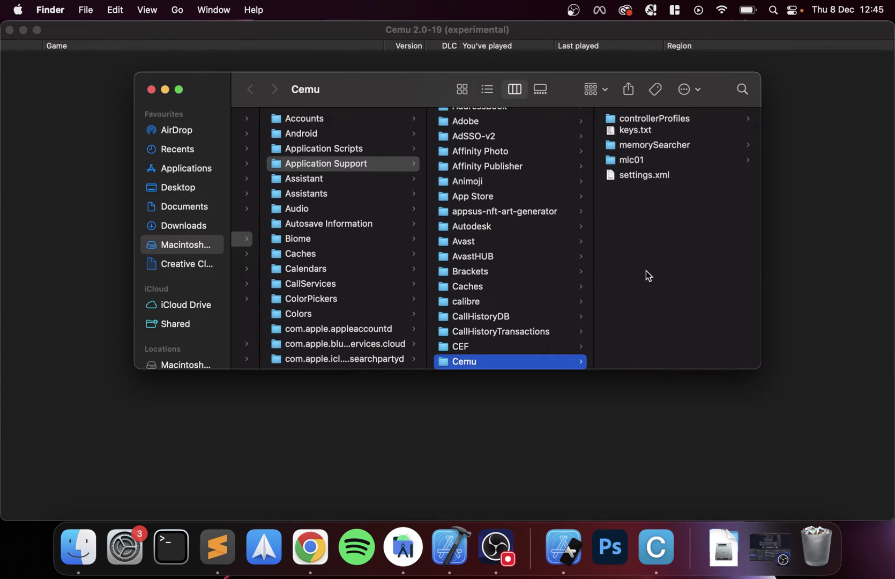
key(F11)
key(F11)
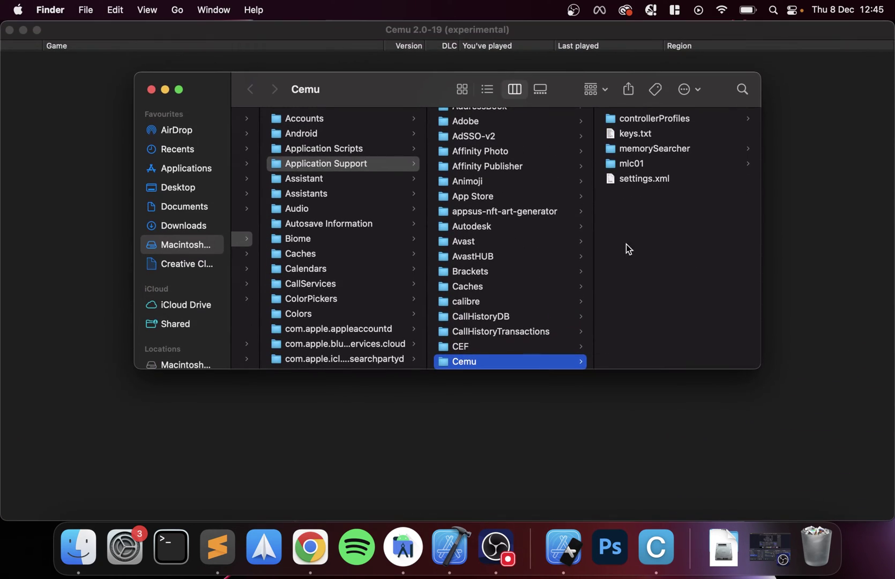
Step: Check the Games folder on the desktop and add it as a game path in Cemu's general settings
key(F11)
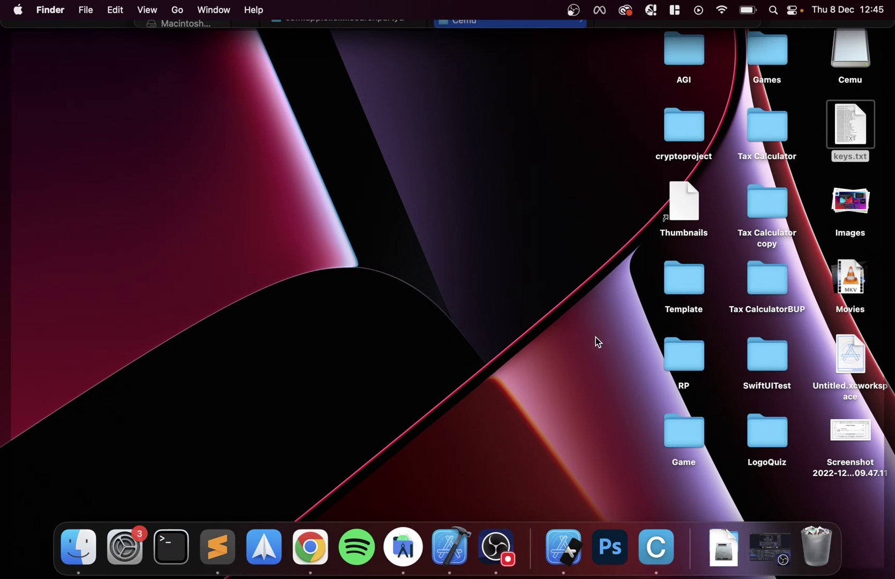
double_click(781, 57)
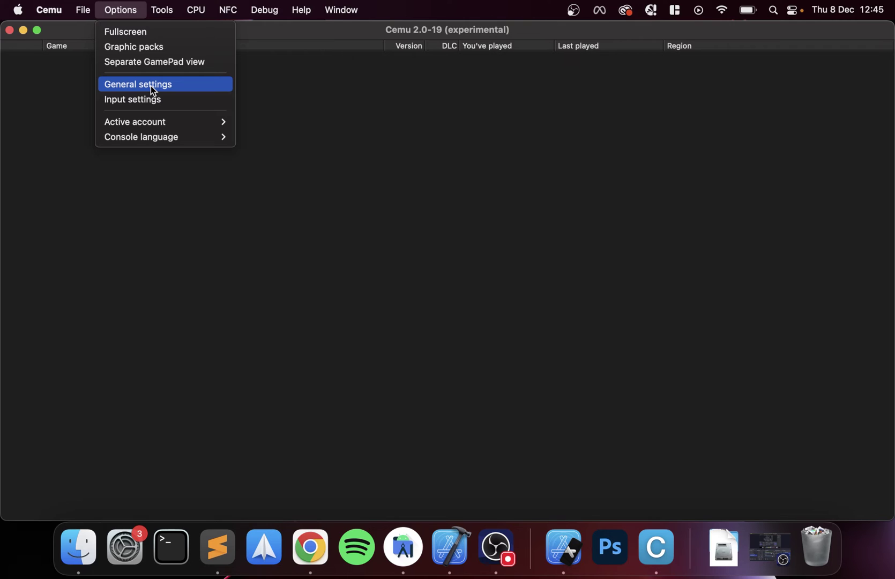
click(154, 91)
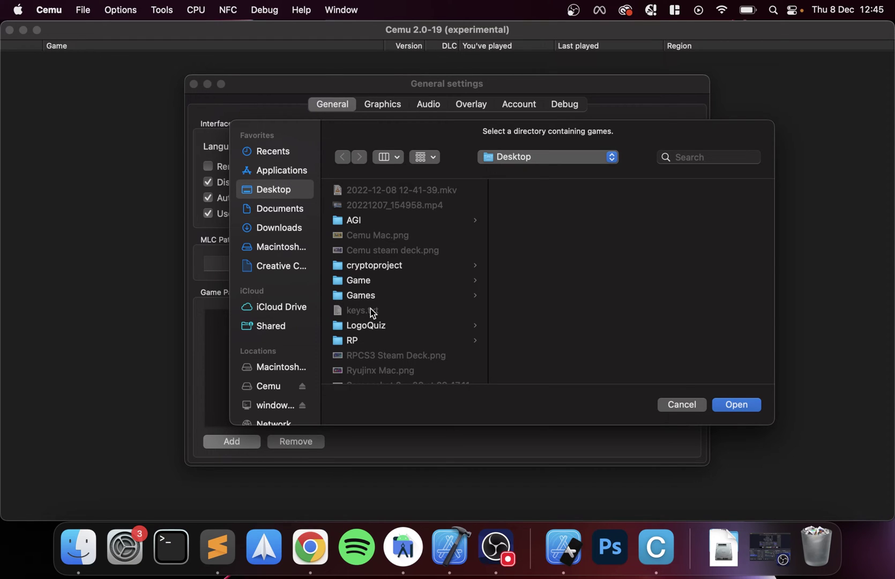
click(357, 295)
click(738, 407)
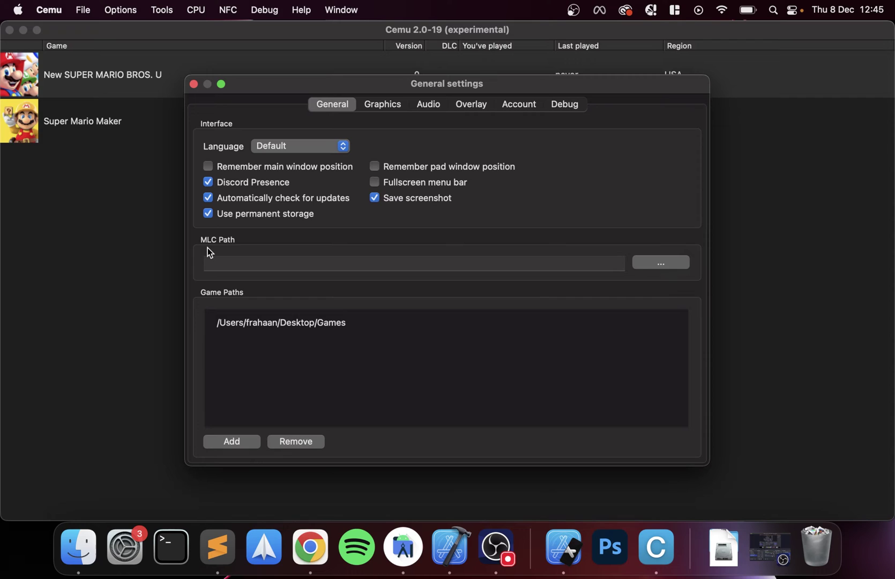
Step: Review the graphics settings, checking the available graphics API and graphics device choices
click(384, 105)
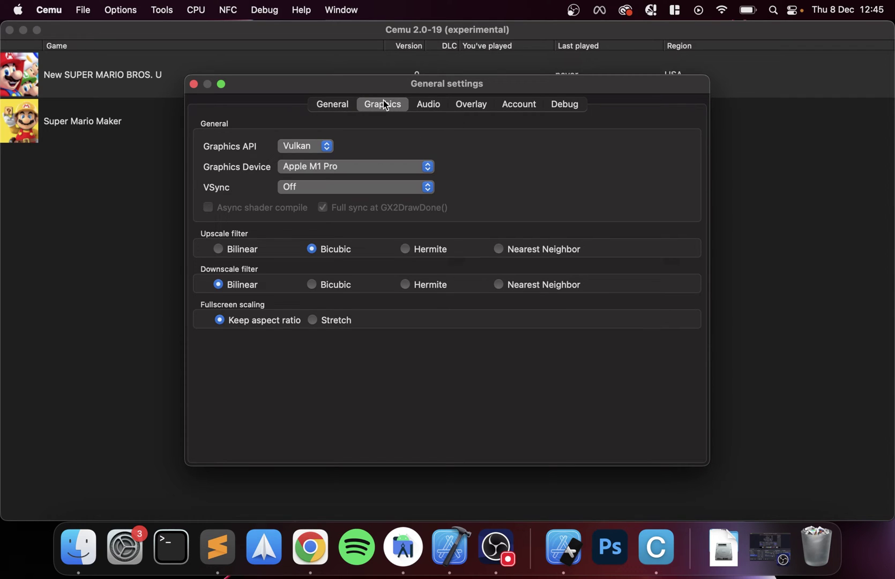
click(316, 146)
click(382, 141)
click(354, 167)
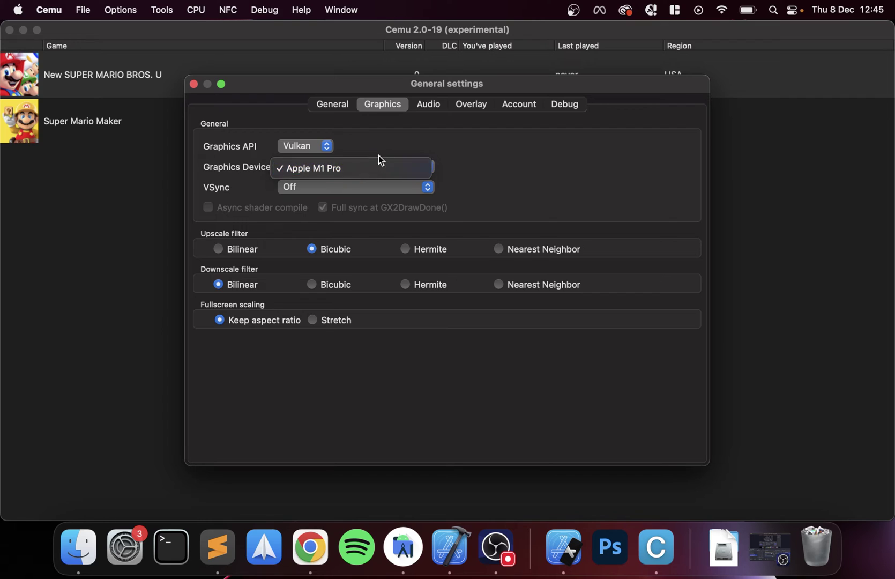
click(366, 170)
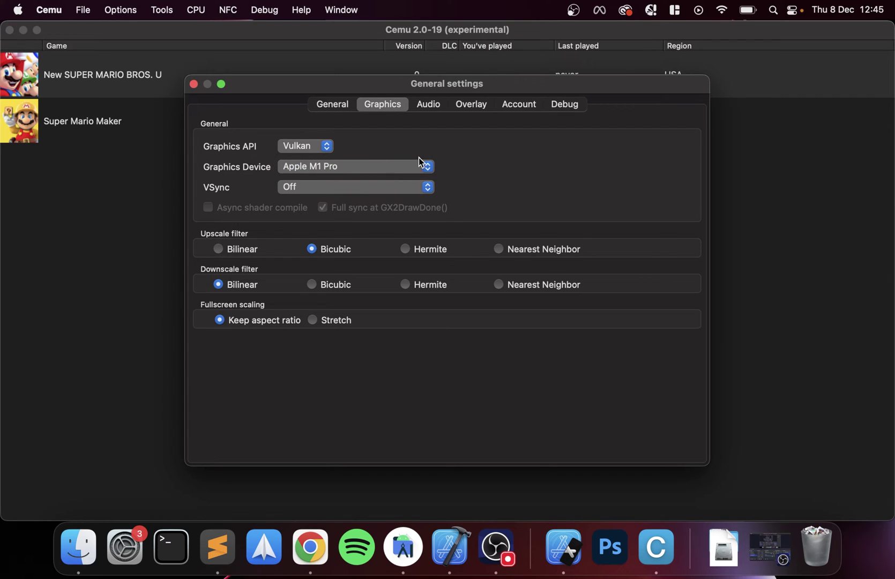
Step: Review the audio settings and check which output devices are offered for the TV
click(435, 104)
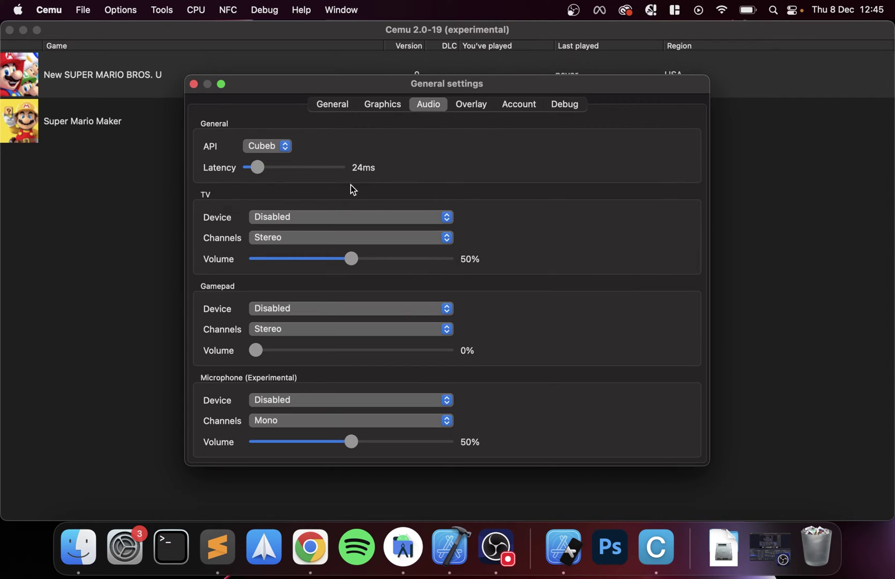
click(313, 219)
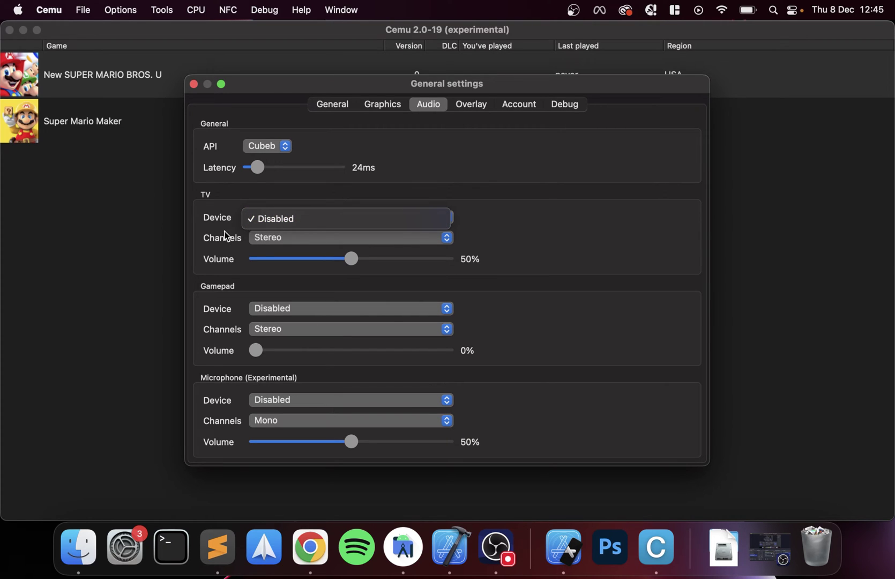
click(263, 229)
click(261, 226)
click(261, 226)
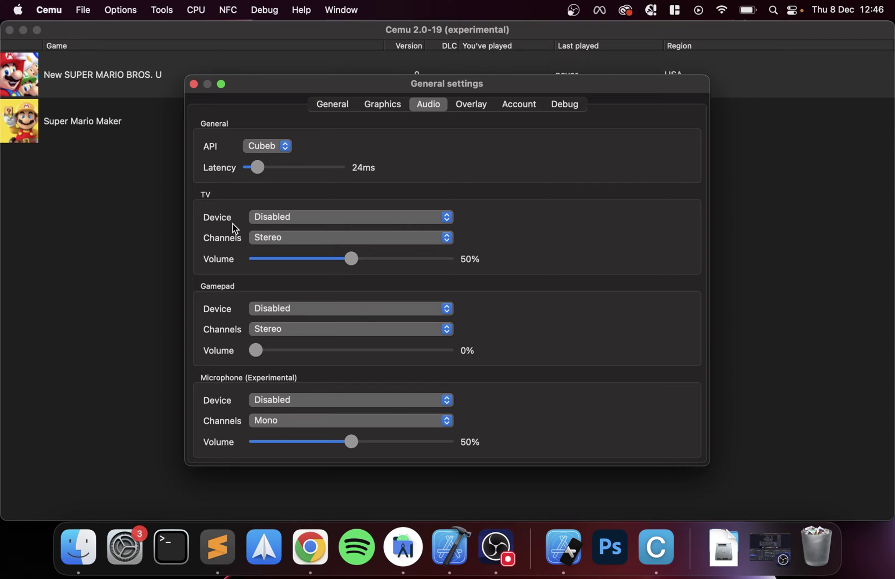
click(318, 220)
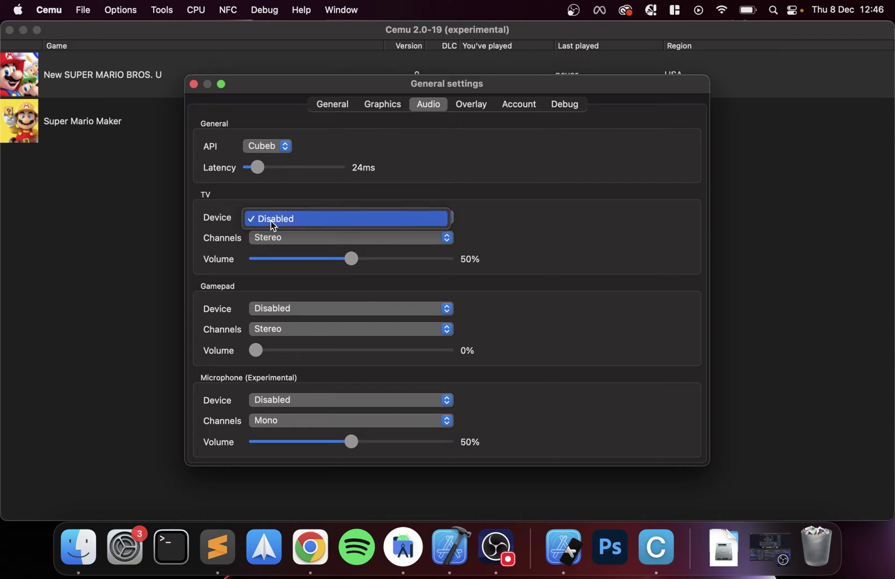
click(211, 236)
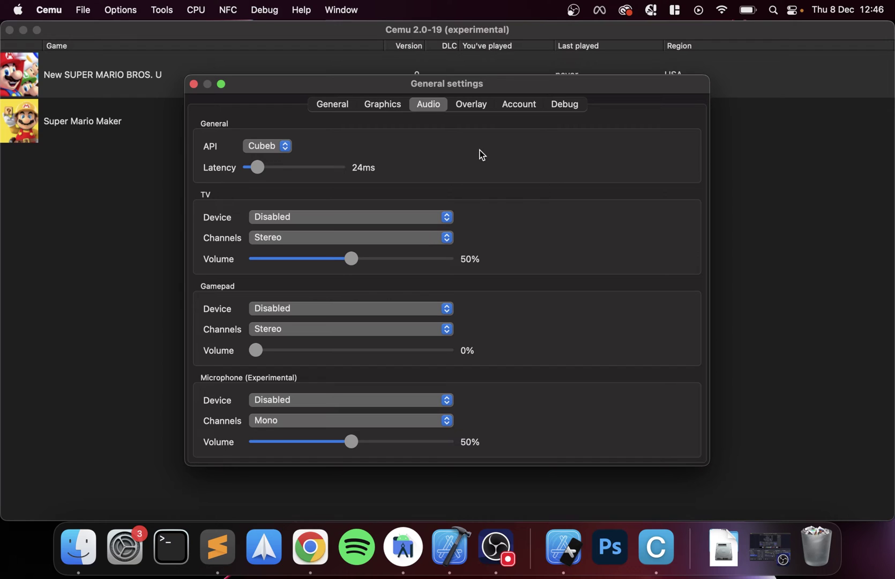
Step: Look through the overlay and account settings, and close the general settings
click(488, 105)
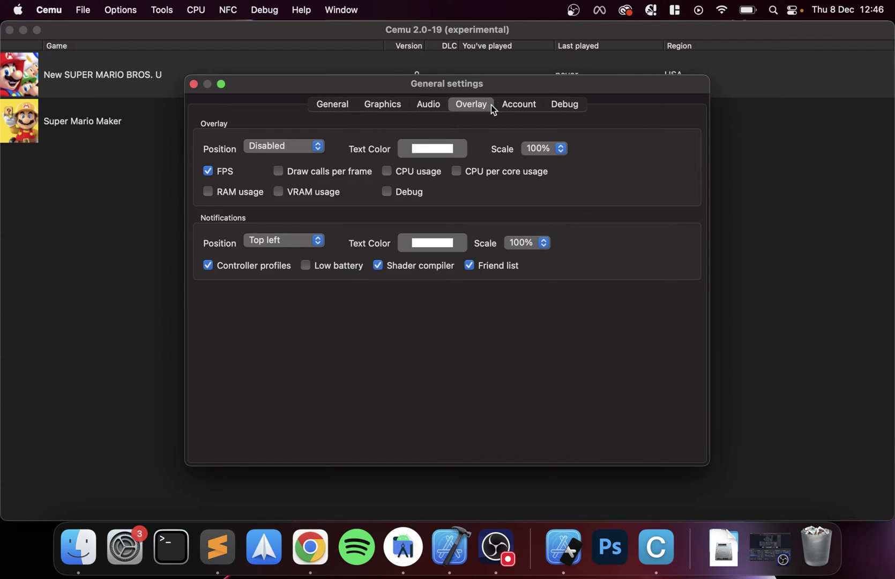
click(517, 104)
click(477, 110)
click(193, 83)
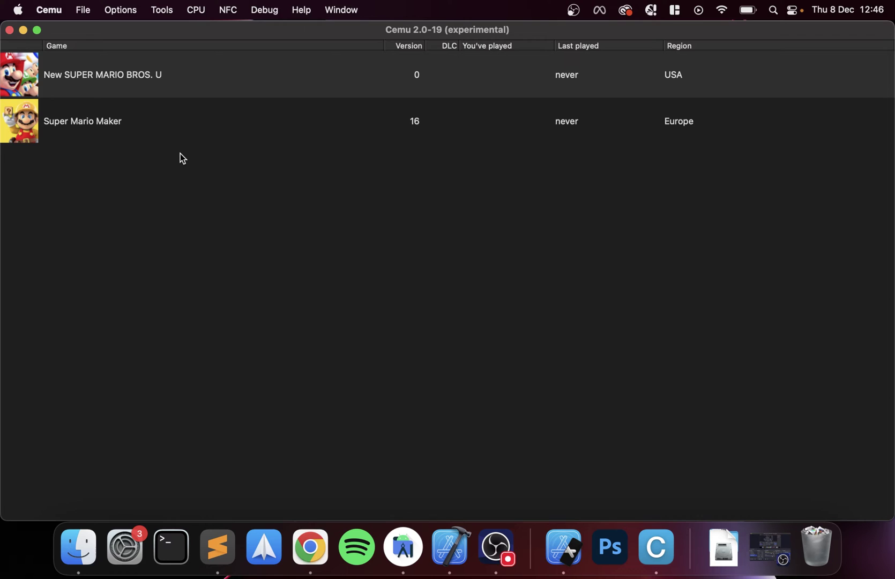
Step: Open the input settings and set the emulated controller for Controller 1 to Wii U GamePad
click(121, 10)
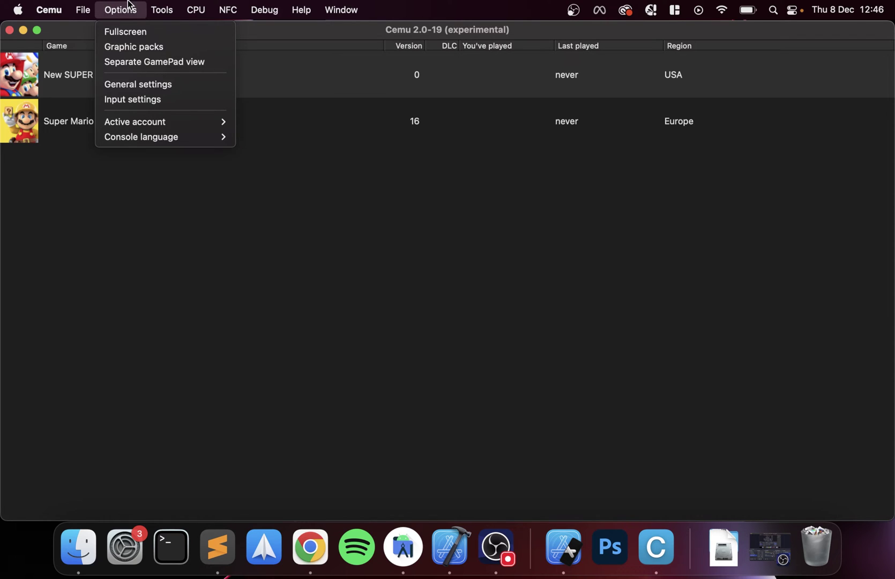
click(128, 100)
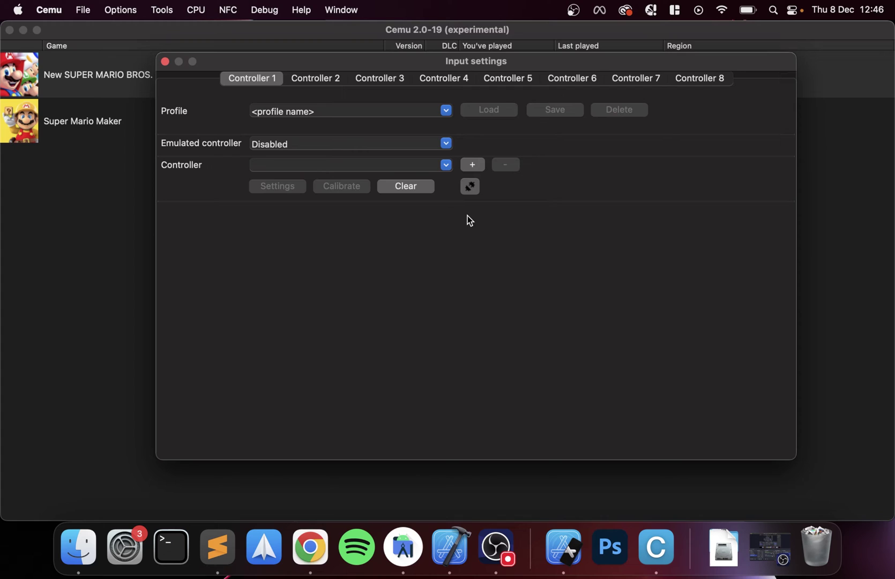
click(447, 143)
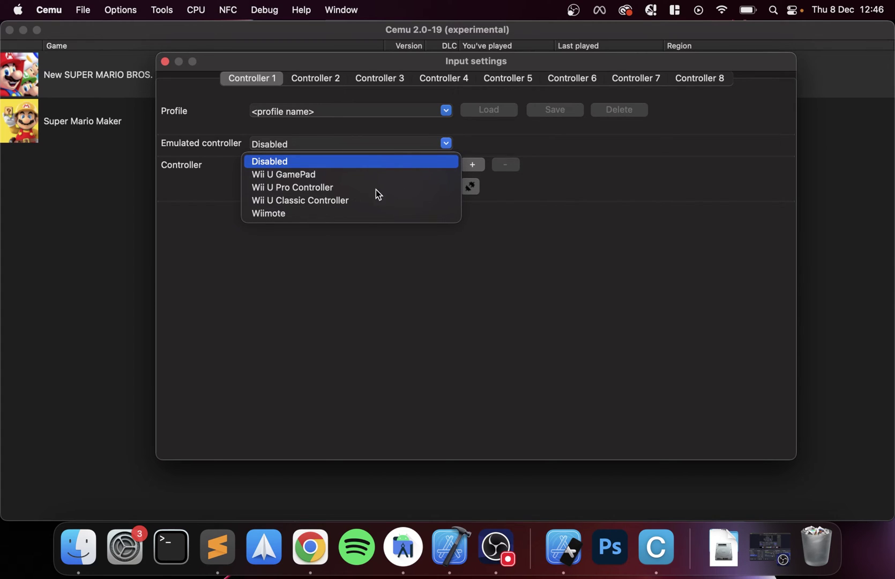
click(332, 176)
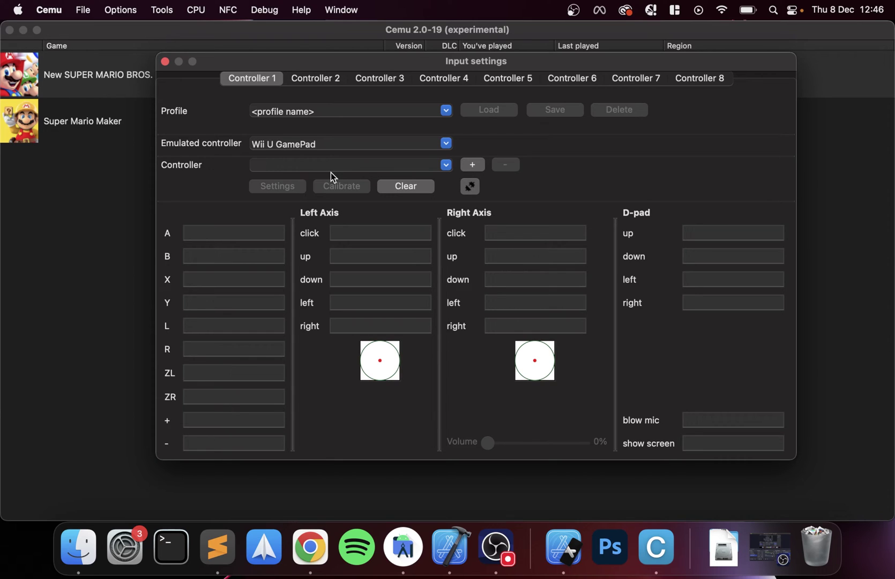
Step: Add the keyboard as the input device for Controller 1, using the Keyboard API
click(472, 165)
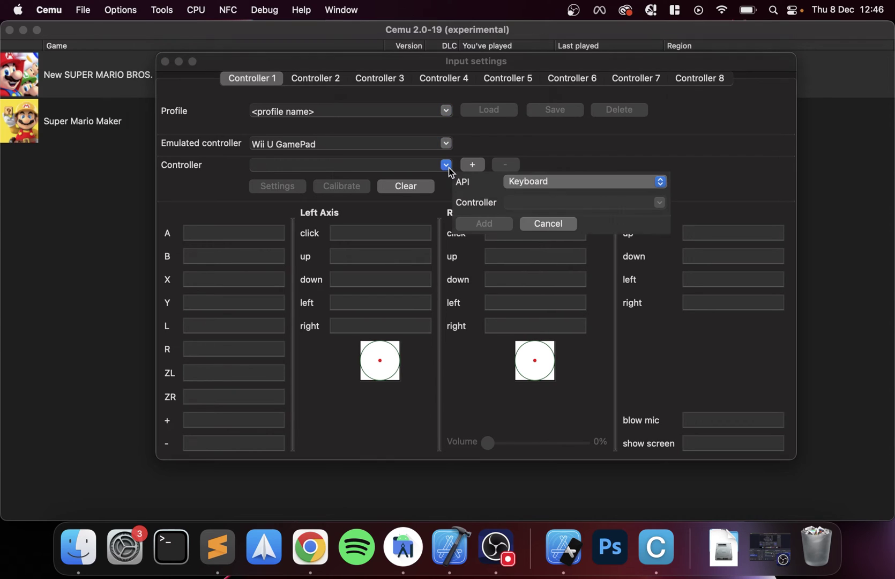
click(536, 181)
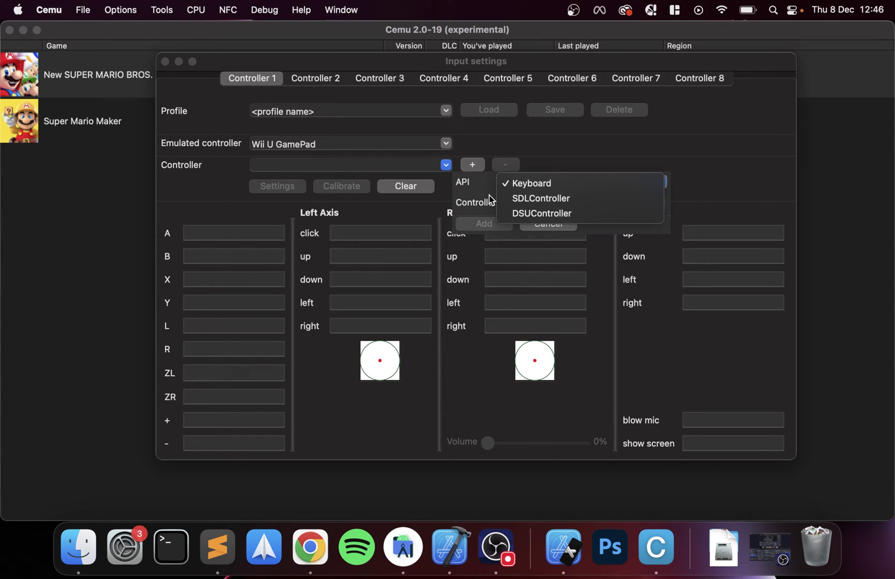
click(560, 188)
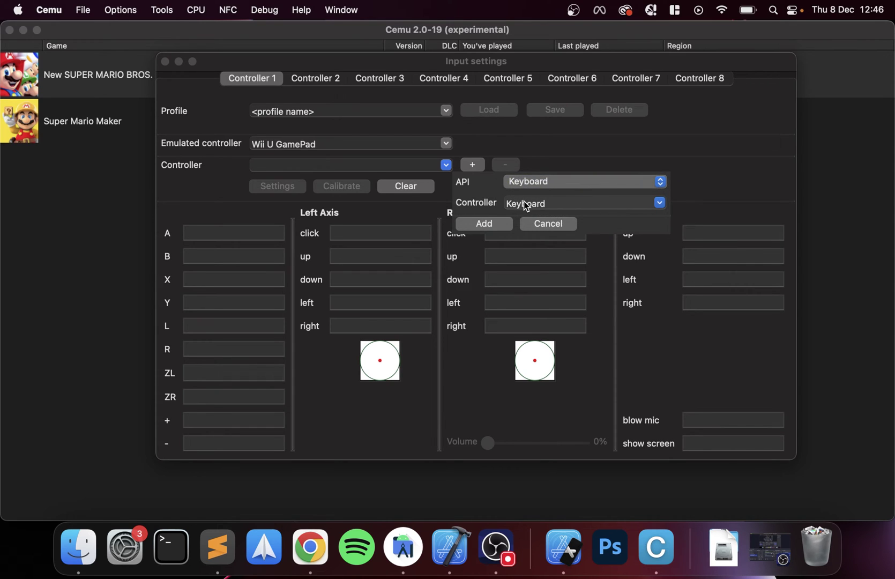
click(659, 203)
click(660, 203)
click(657, 204)
click(603, 218)
click(480, 224)
click(234, 203)
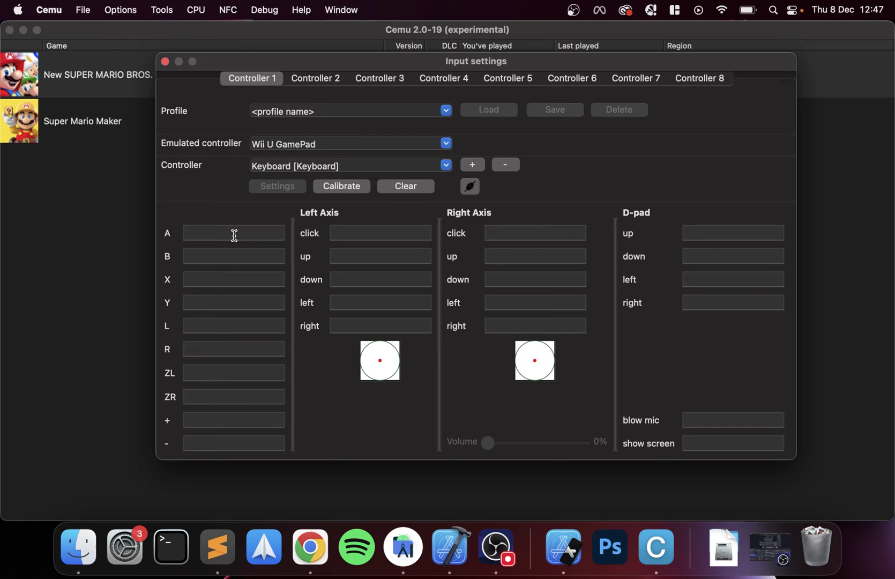
Step: Map the GamePad's A, B, X and Y buttons to the keyboard keys A, B, X and Y, and close the input settings
click(234, 236)
key(a)
click(228, 257)
key(b)
click(215, 276)
key(x)
click(210, 302)
key(y)
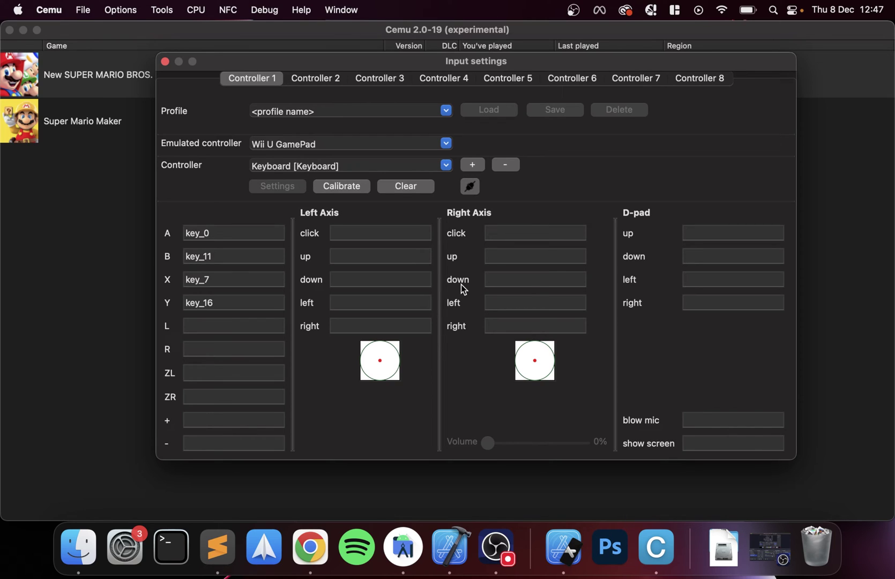
click(166, 63)
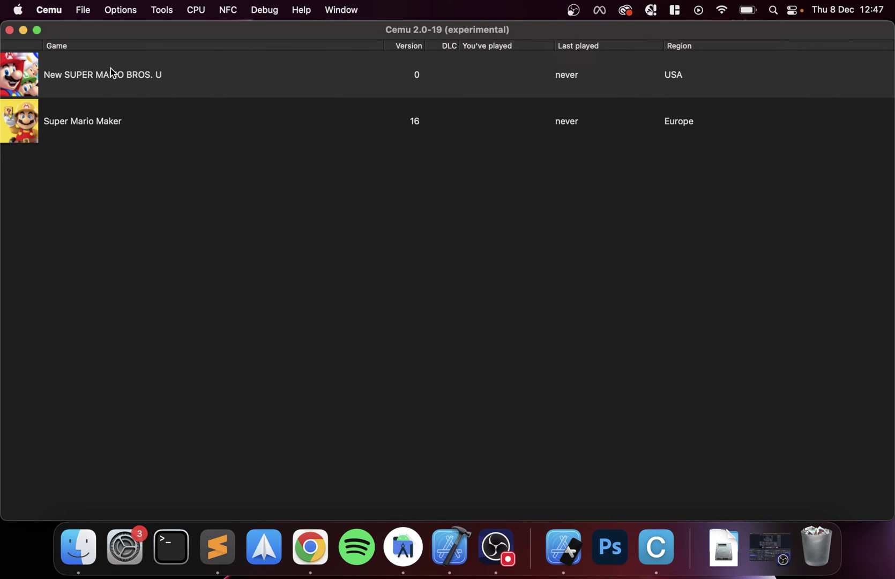
Step: Look through the general, graphic and controller settings in New SUPER MARIO BROS. U's game profile, and close it
click(84, 75)
right_click(79, 75)
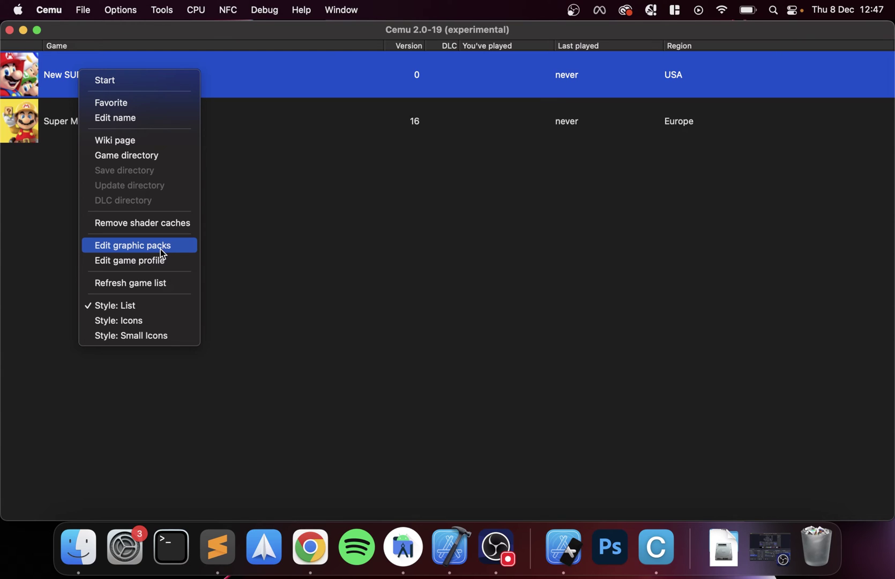
click(153, 261)
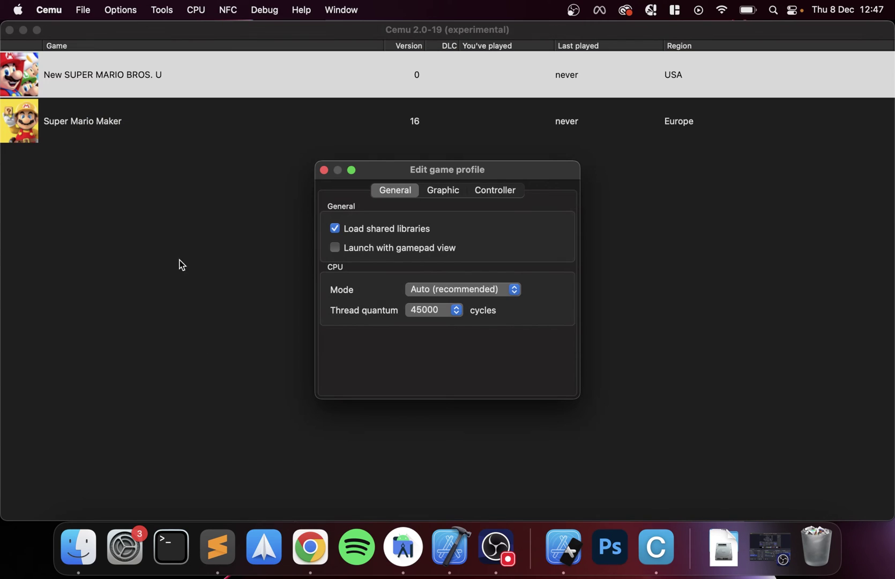
click(439, 191)
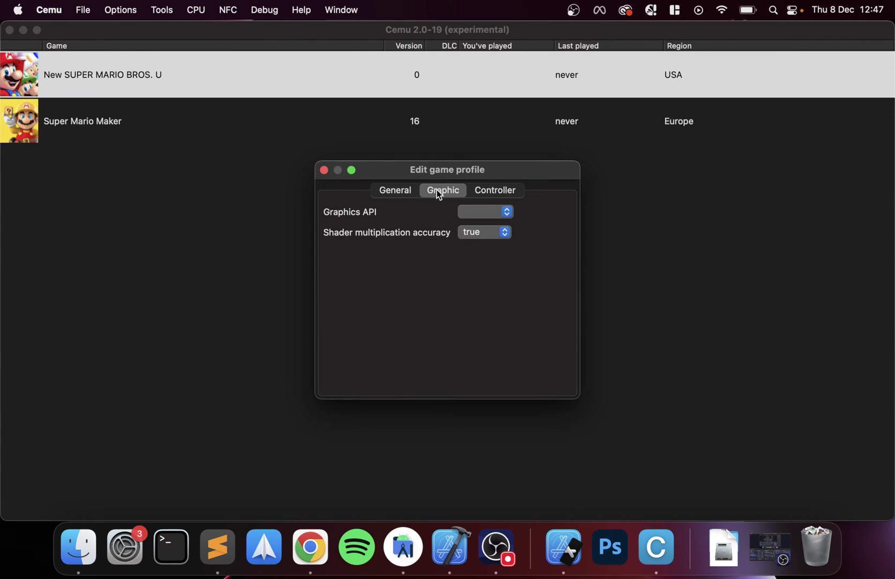
click(483, 193)
click(324, 171)
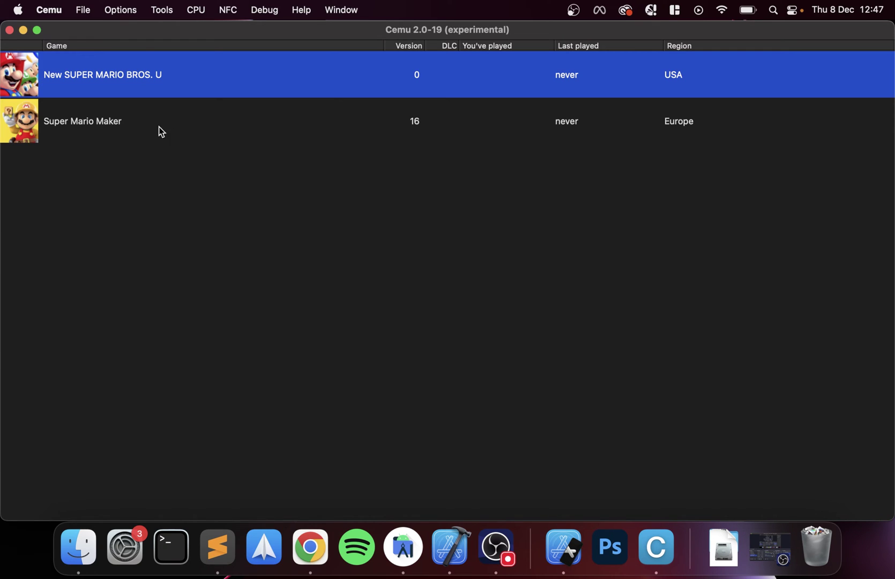
Step: Open the graphic packs for New SUPER MARIO BROS. U and download the latest community graphic packs
right_click(150, 90)
click(203, 257)
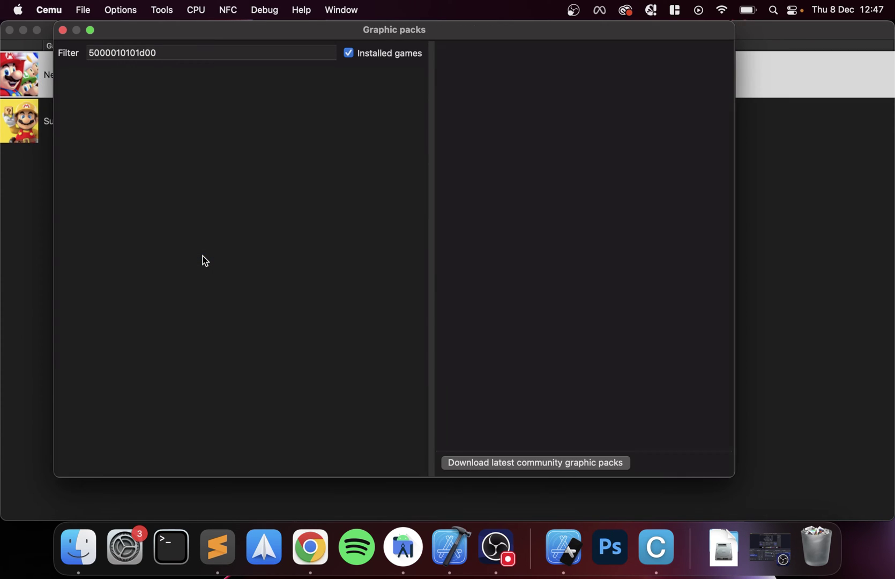
click(498, 469)
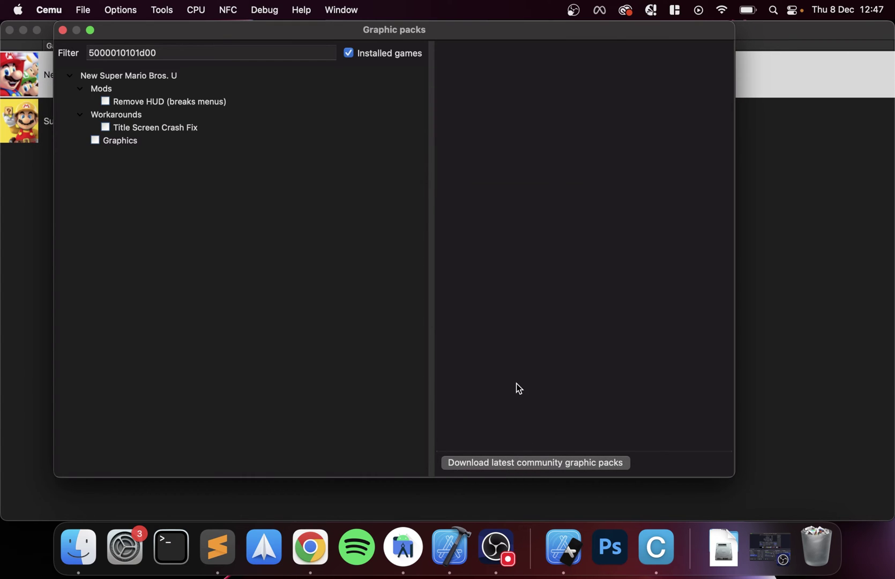
Step: Enable the Title Screen Crash Fix workaround and look at the Graphics and Remove HUD packs
click(143, 129)
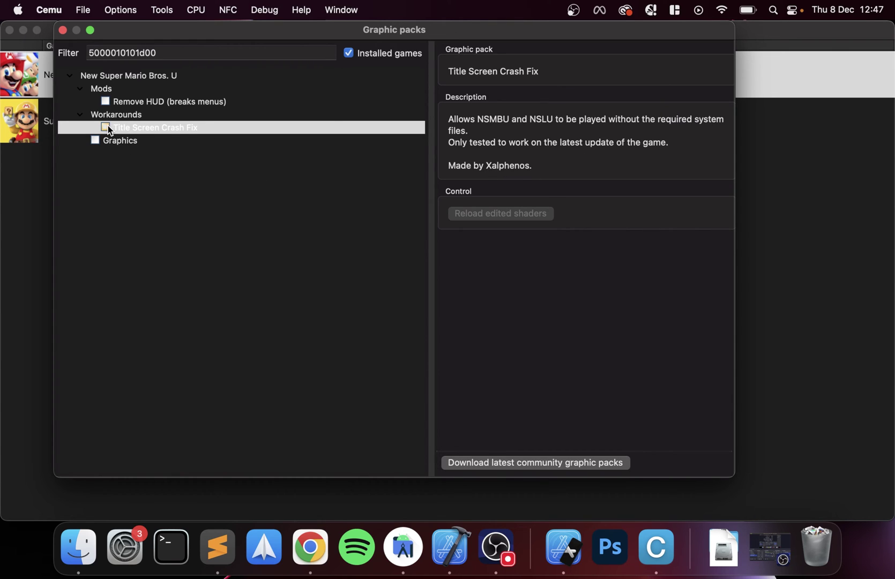
click(113, 142)
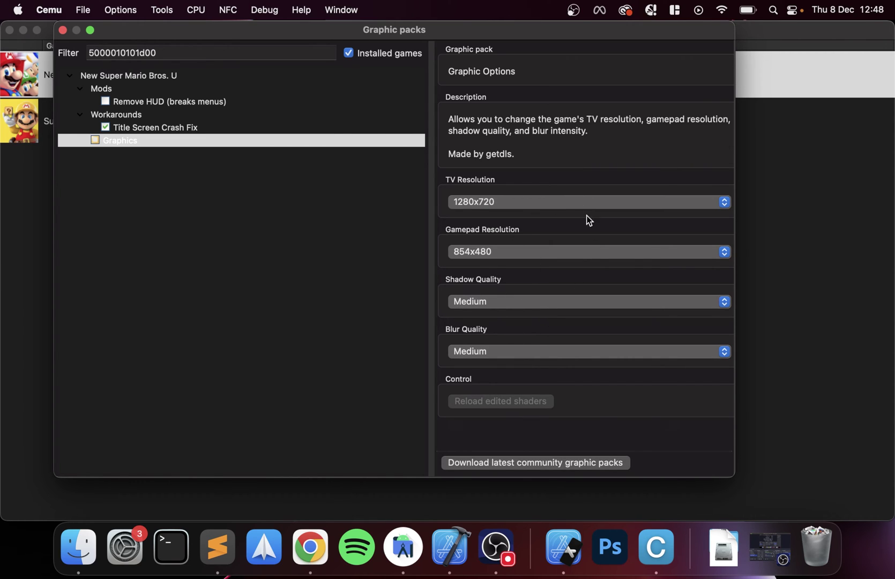
click(146, 101)
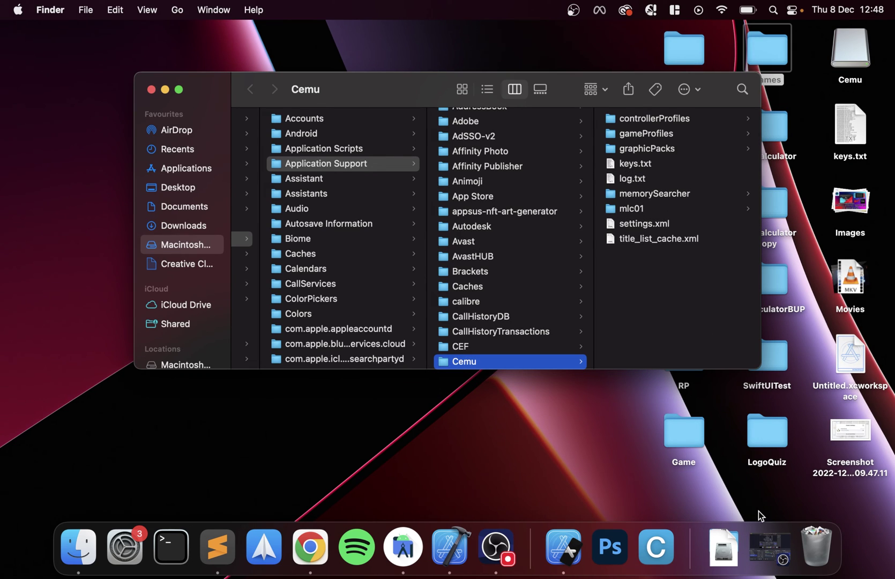
Step: Reopen Cemu and start New SUPER MARIO BROS. U, accepting the save data notice
click(657, 540)
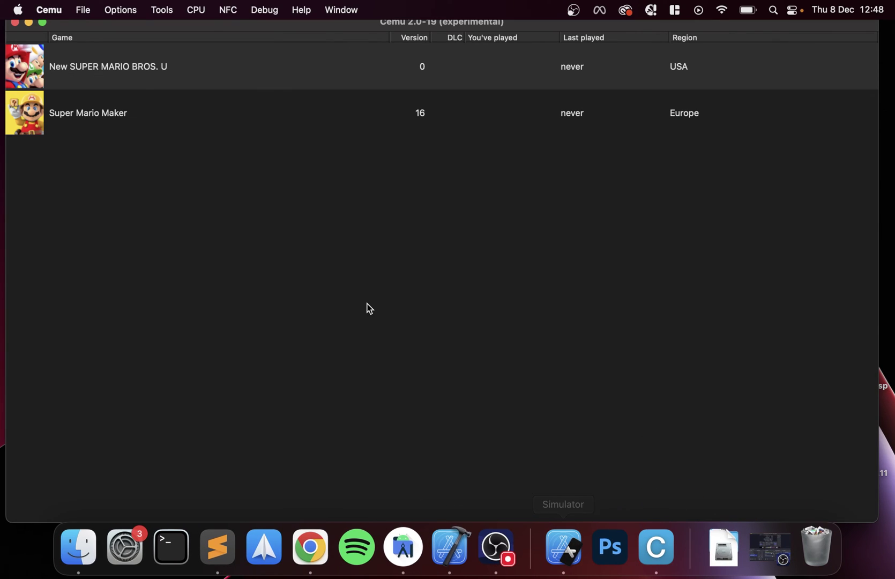
double_click(93, 26)
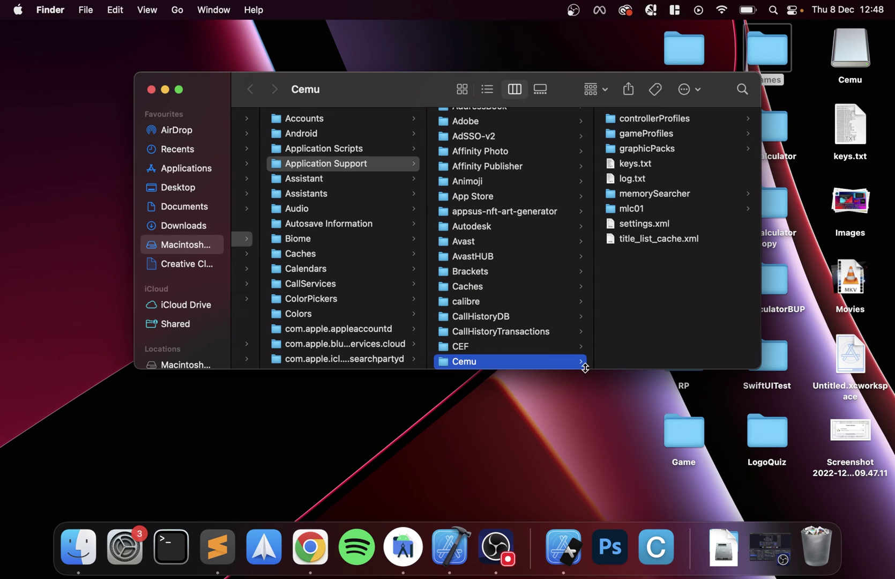
click(649, 544)
click(147, 83)
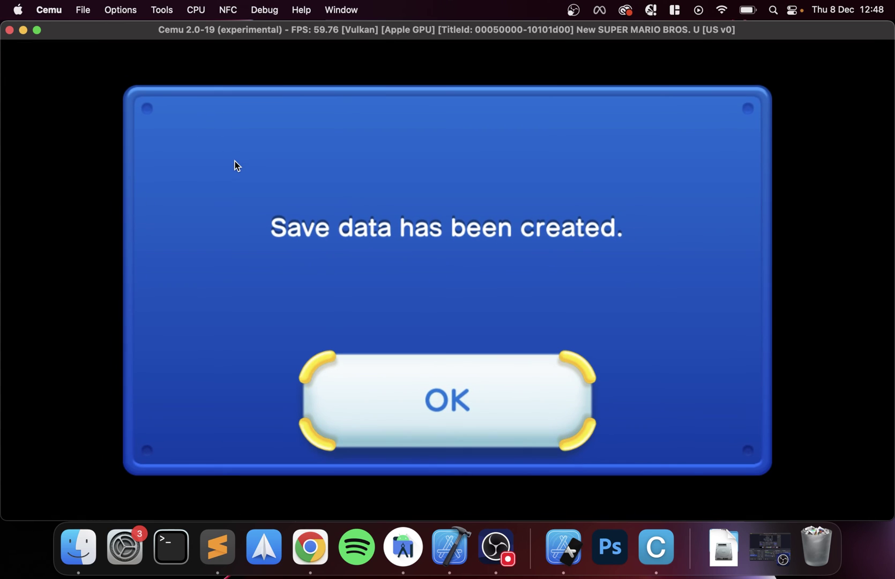
click(376, 405)
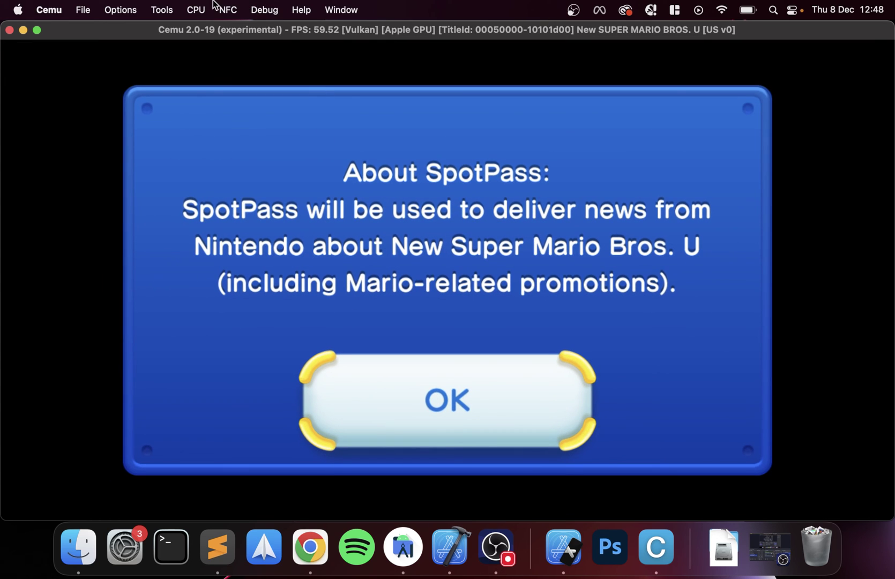
Step: Set the TV audio output device to MacBook Pro Speakers in the general settings, and close them
click(121, 9)
click(127, 84)
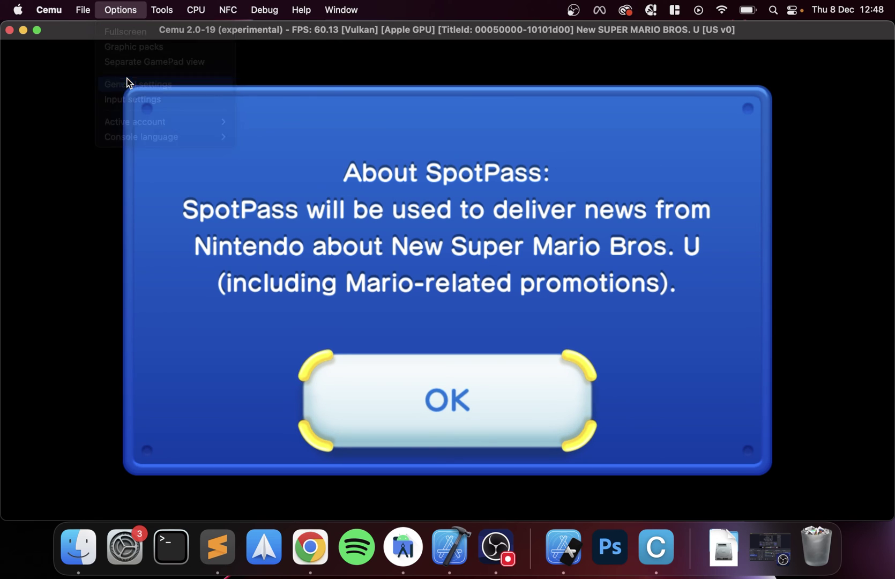
click(434, 106)
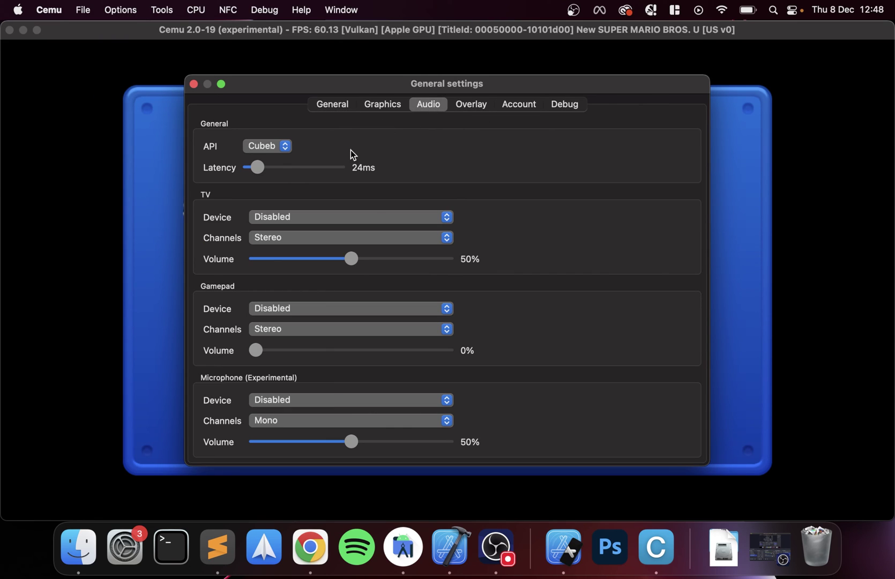
click(366, 217)
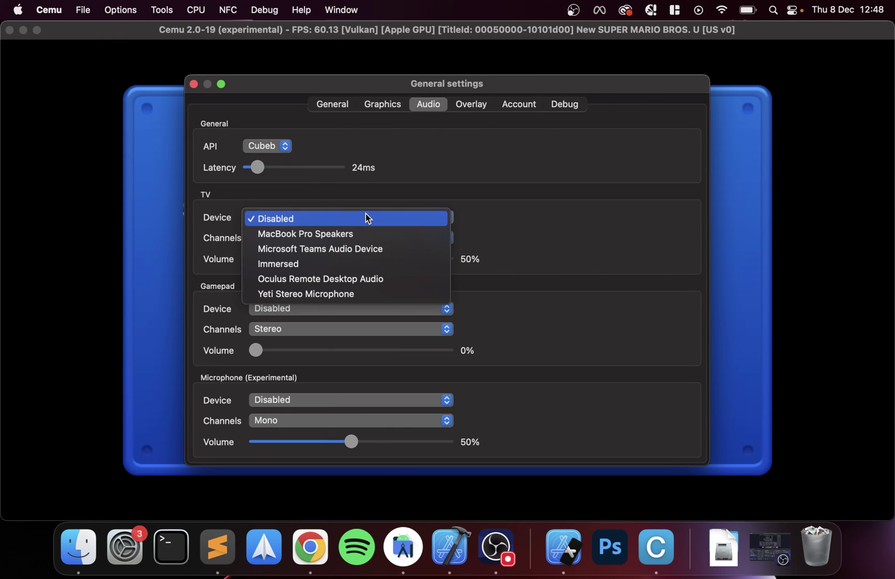
click(346, 236)
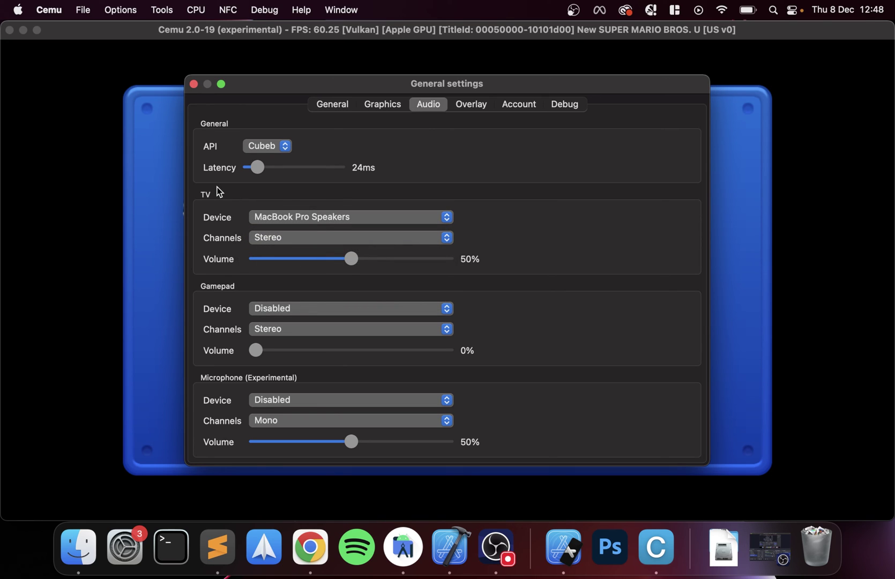
click(194, 84)
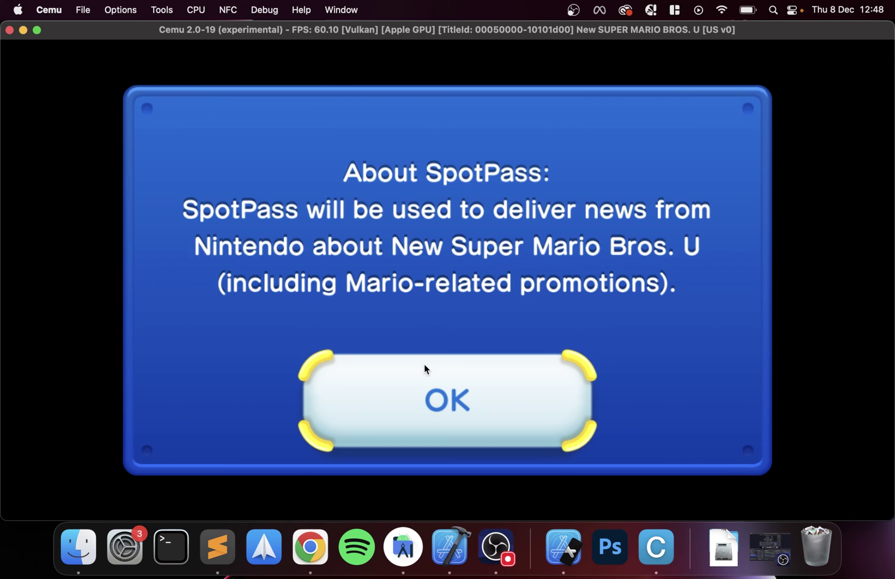
Step: Accept the game's SpotPass notices
click(423, 369)
click(396, 374)
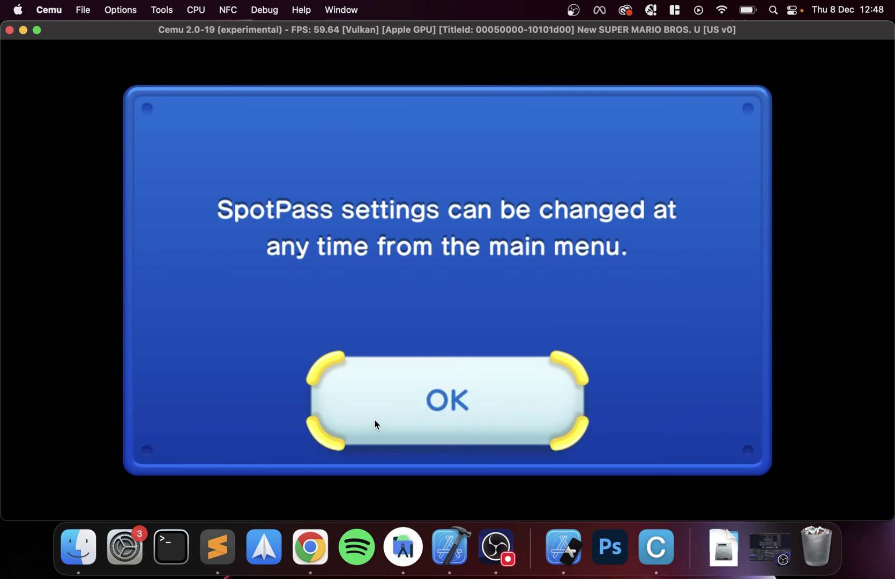
click(374, 420)
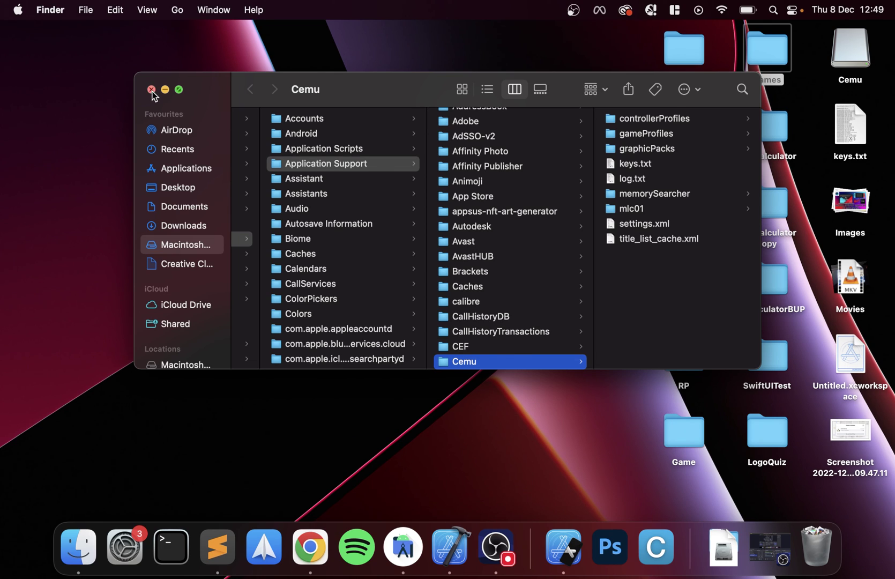
Step: Close the Finder window showing the Cemu support folder
click(151, 90)
click(106, 246)
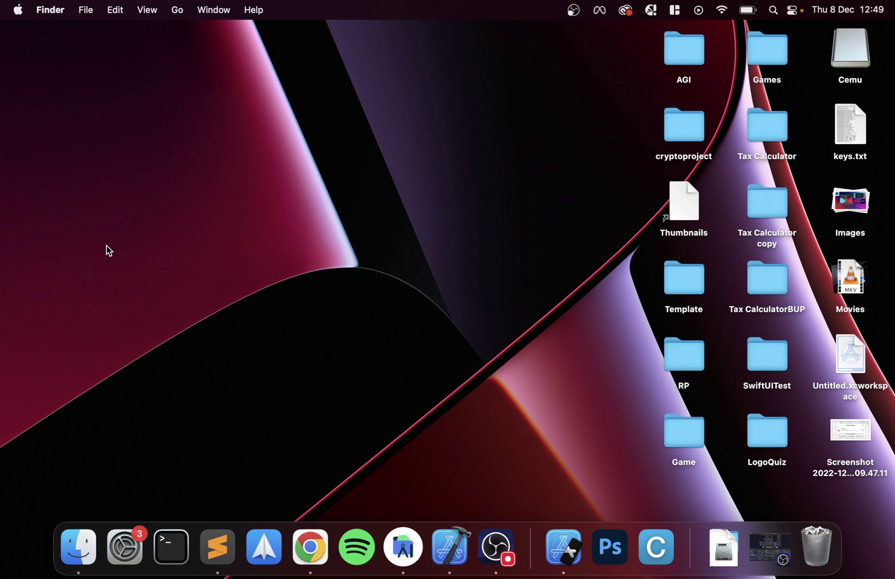